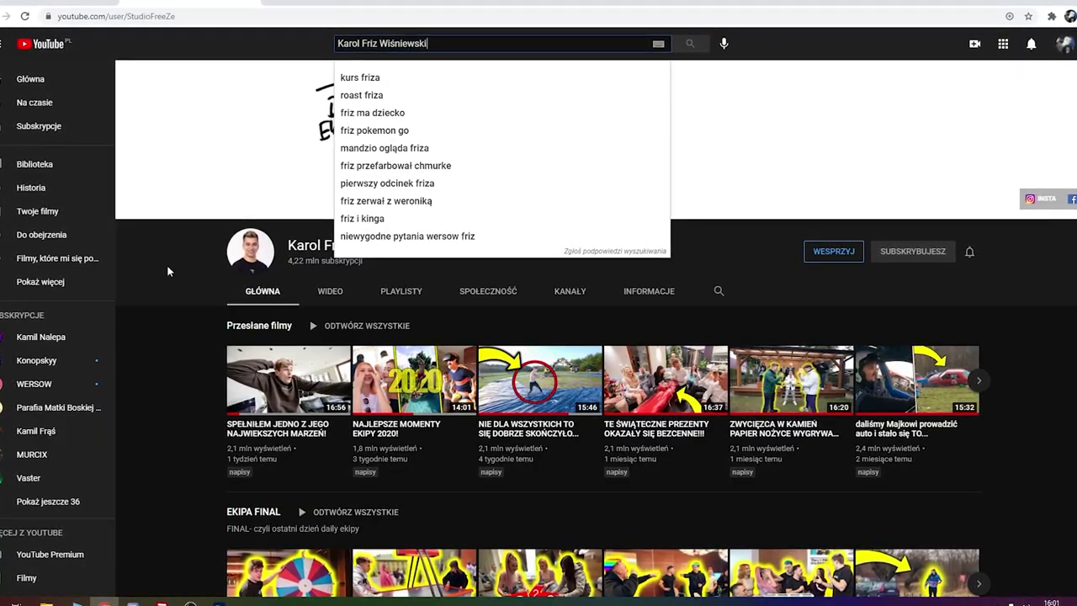
Open the channel's Wideo uploads and play the newest video, 'SPEŁNIŁEM JEDNO Z JEGO NAJWIĘKSZYCH MARZEŃ!'
left_click(168, 267)
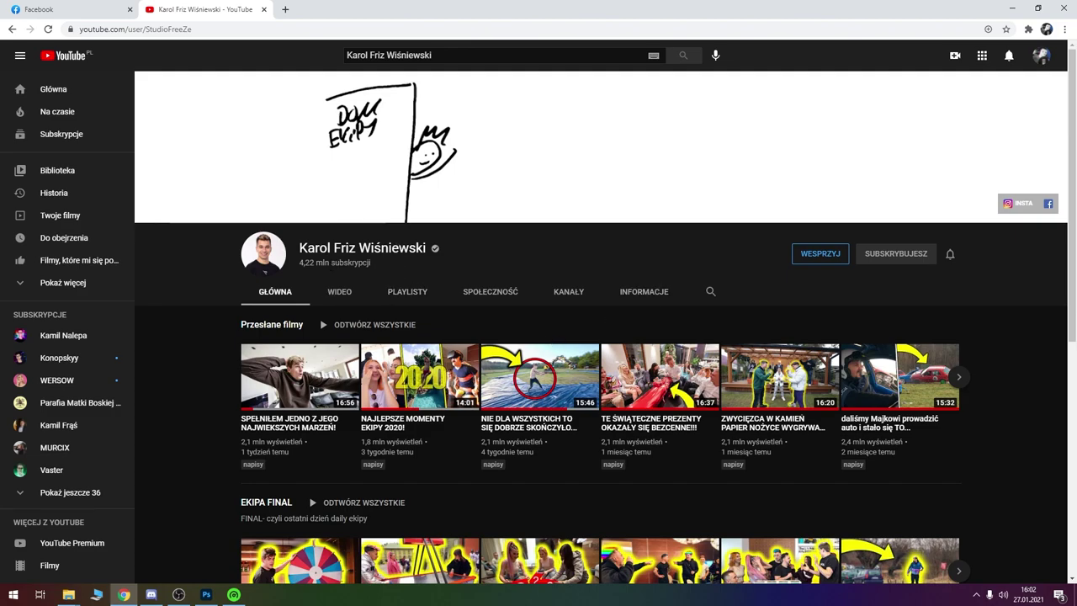
left_click(332, 295)
scroll(187, 359, "down", 1)
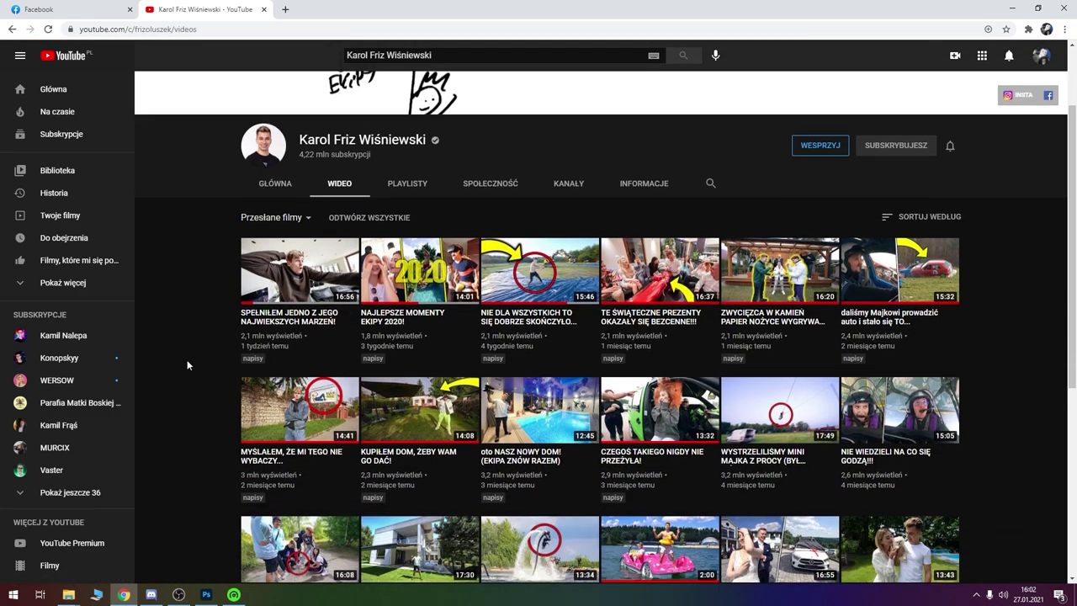
scroll(189, 377, "down", 1)
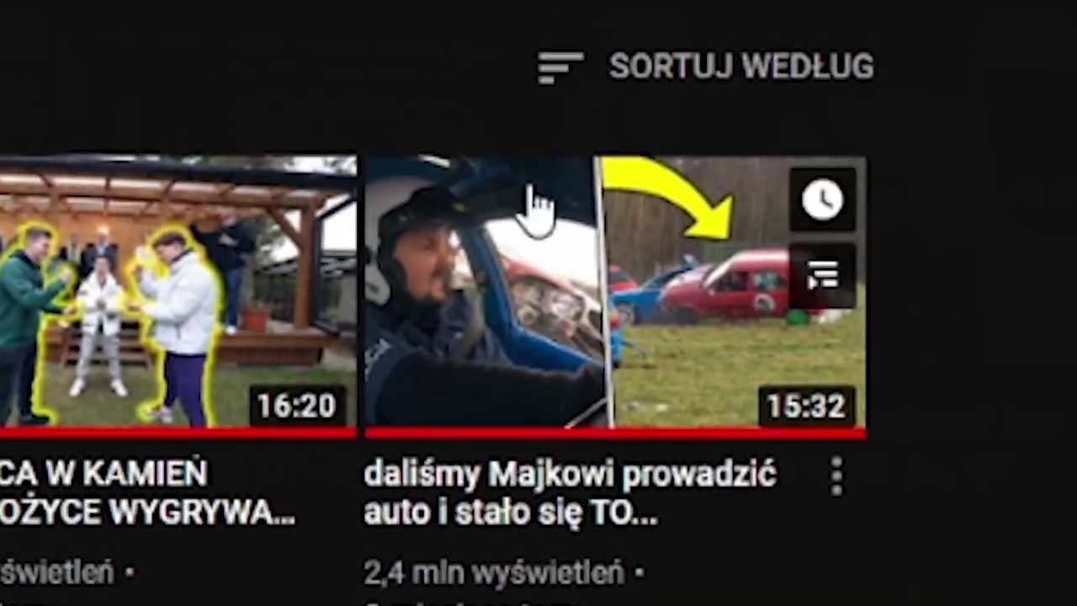
mouse_move(299, 269)
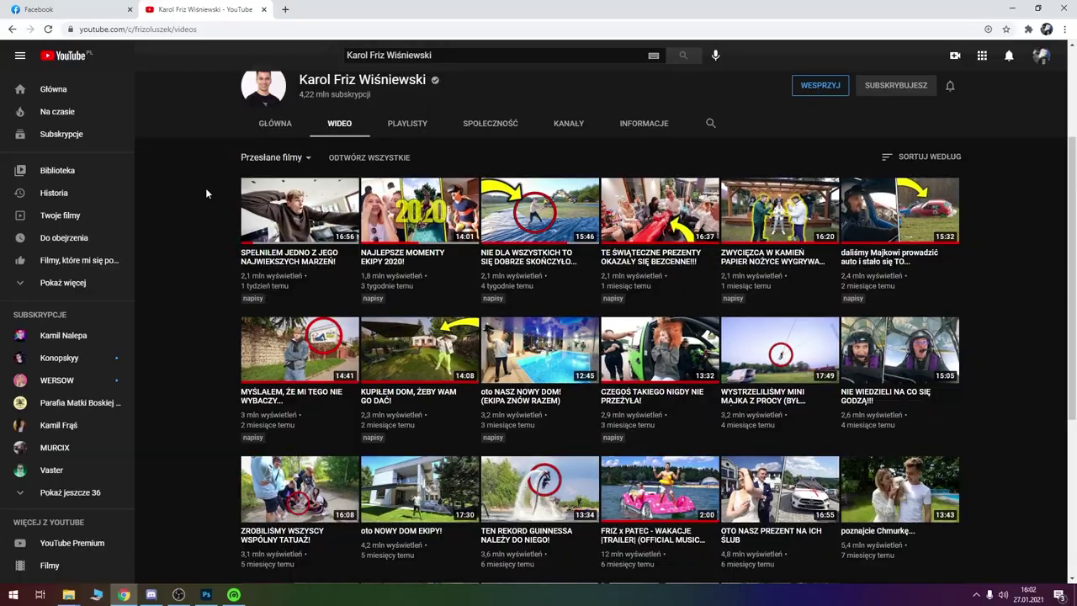
left_click(273, 211)
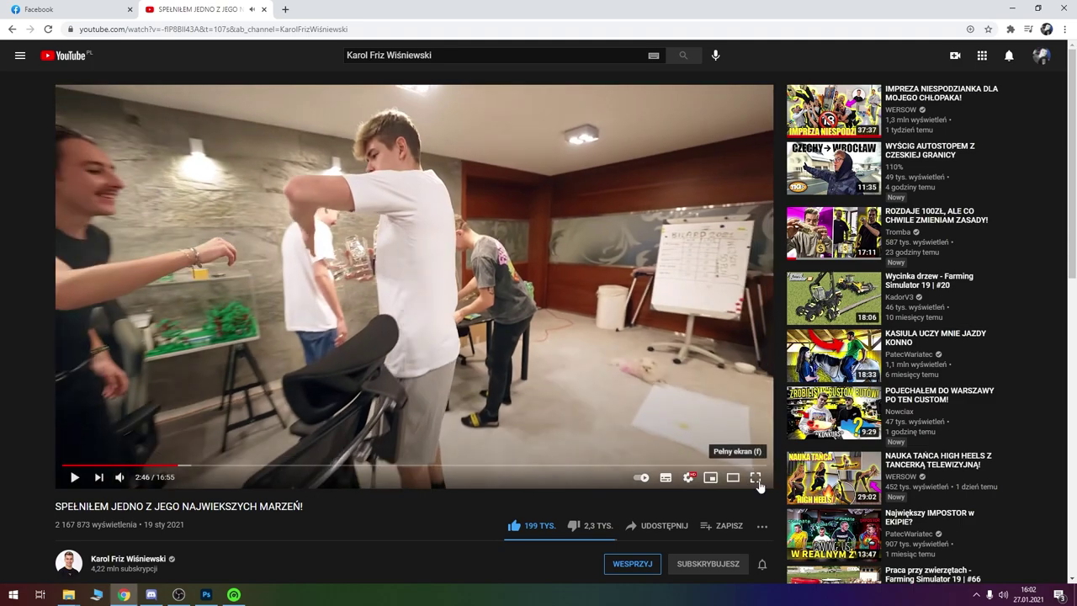
Put the YouTube video in full screen, then exit full screen with Esc
left_click(755, 477)
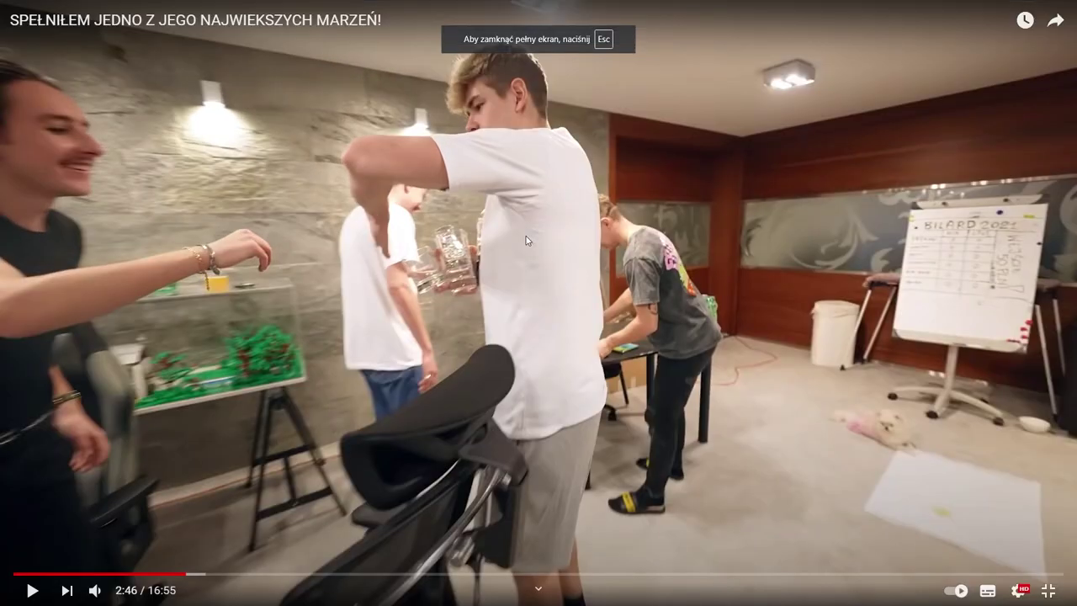
key("Escape")
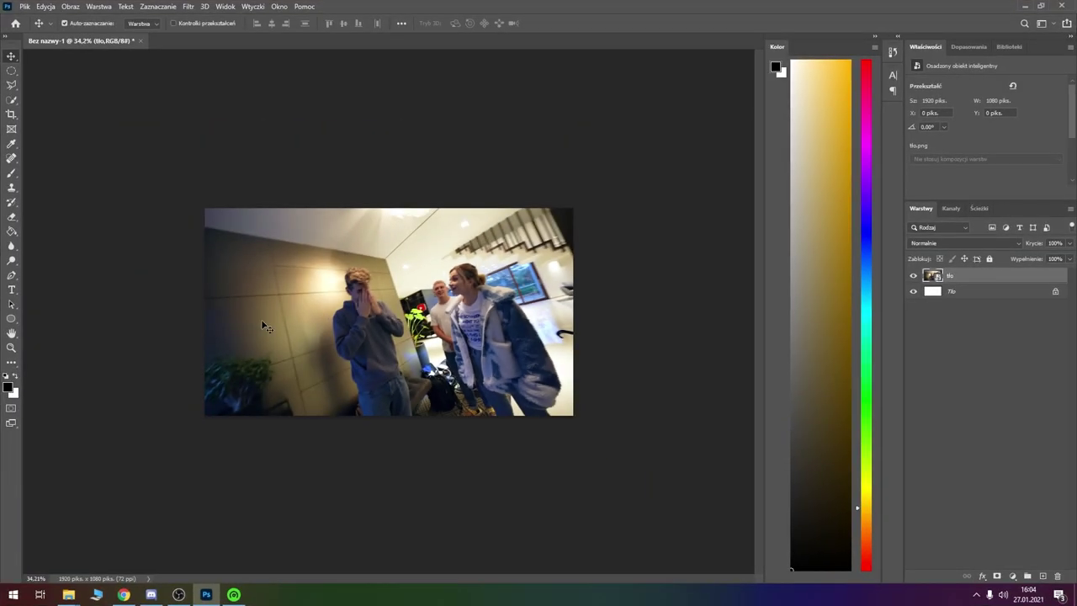
Scale the placed photo up to 2501×1407 px and position it to fill the canvas
scroll(261, 323, "up", 5)
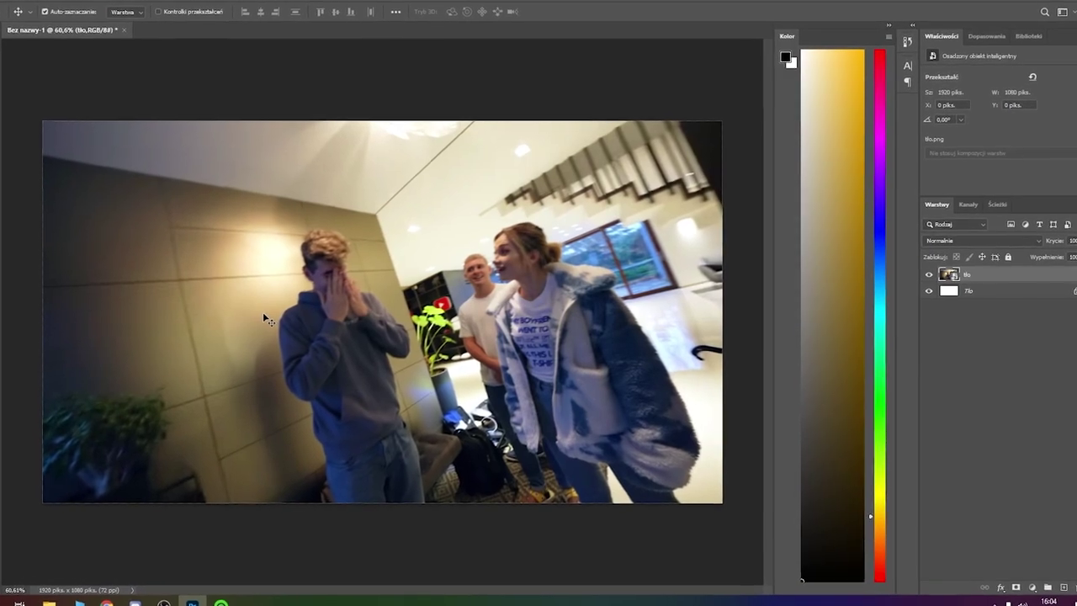
scroll(262, 319, "up", 4)
key("ctrl+0")
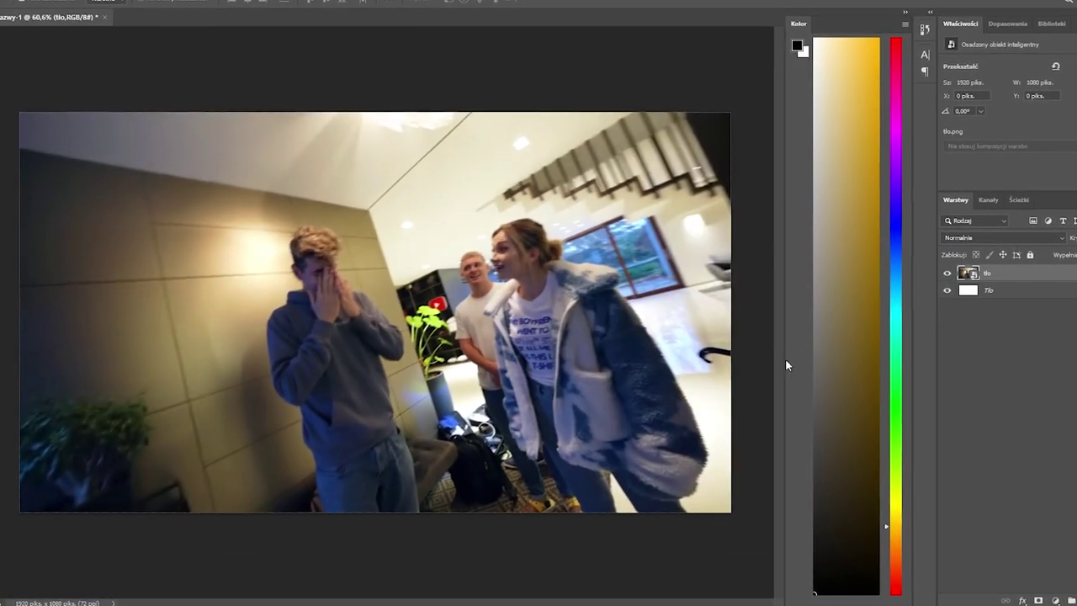
key("ctrl+t")
left_click_drag(739, 105, 780, 72)
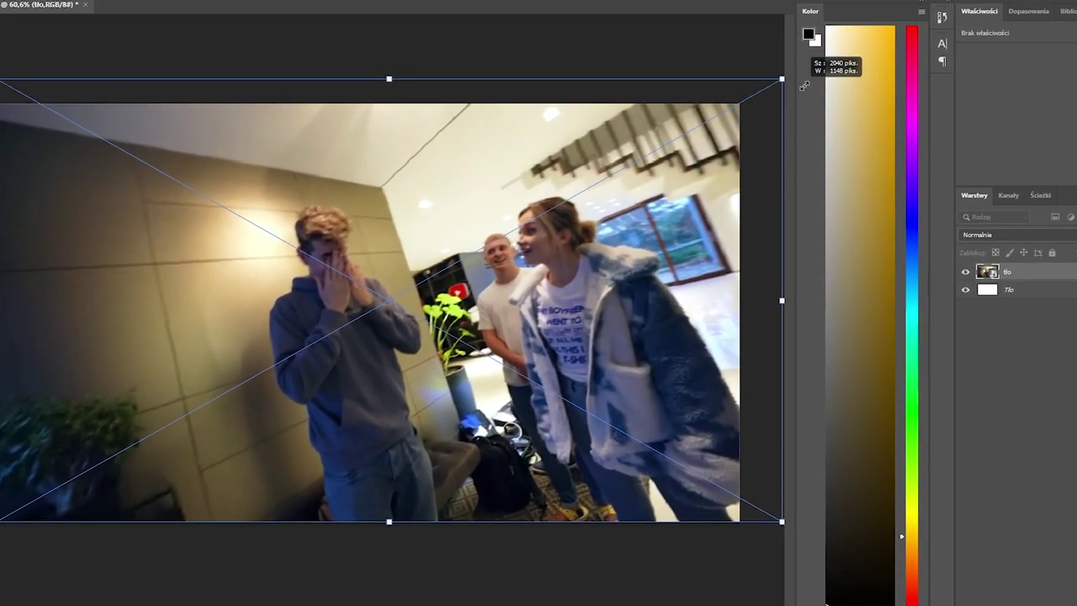
left_click_drag(303, 160, 494, 159)
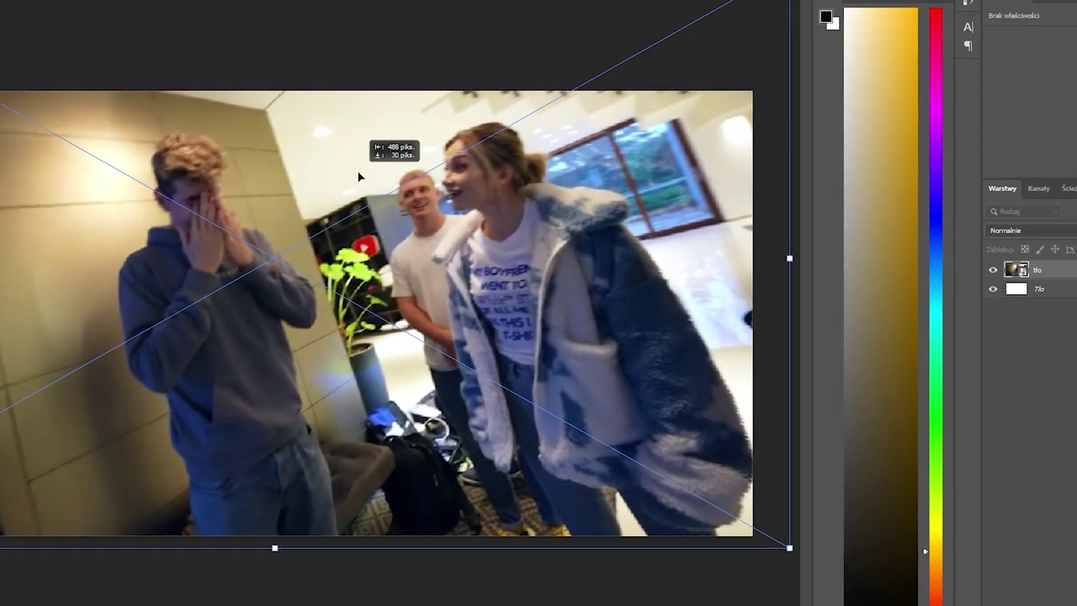
left_click_drag(411, 172, 357, 175)
key("Return")
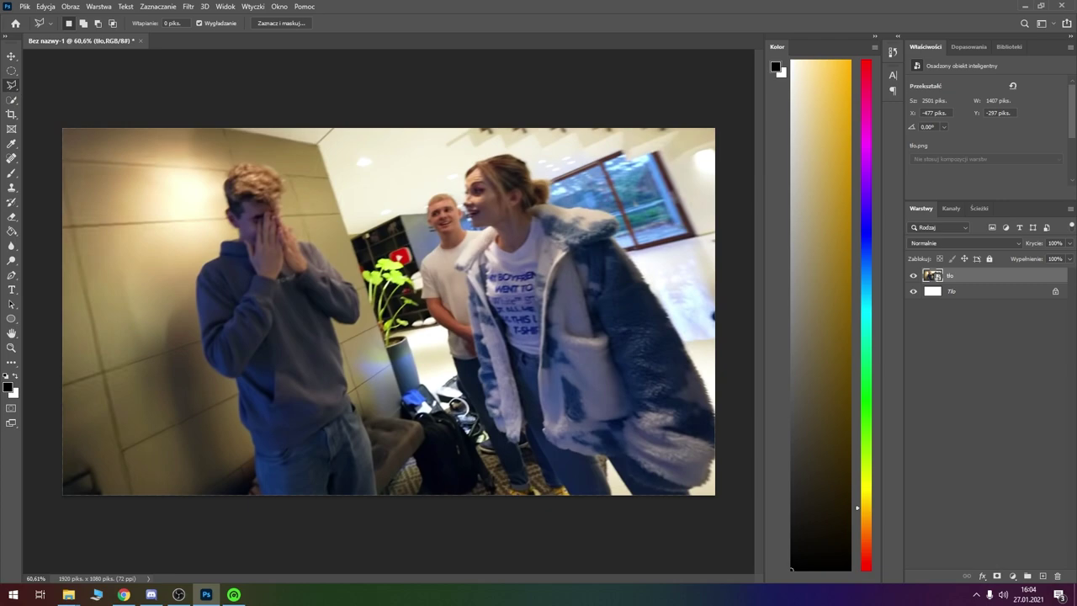
Start tracing a lasso outline around the boy on the left
scroll(404, 240, "down", 3)
scroll(390, 260, "up", 4)
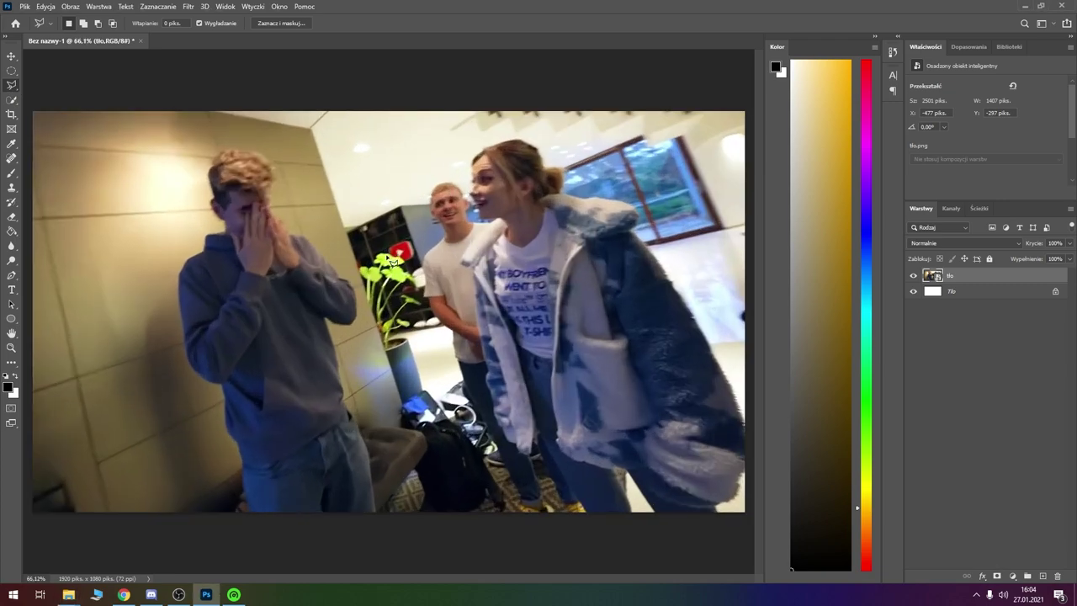
scroll(238, 556, "up", 4)
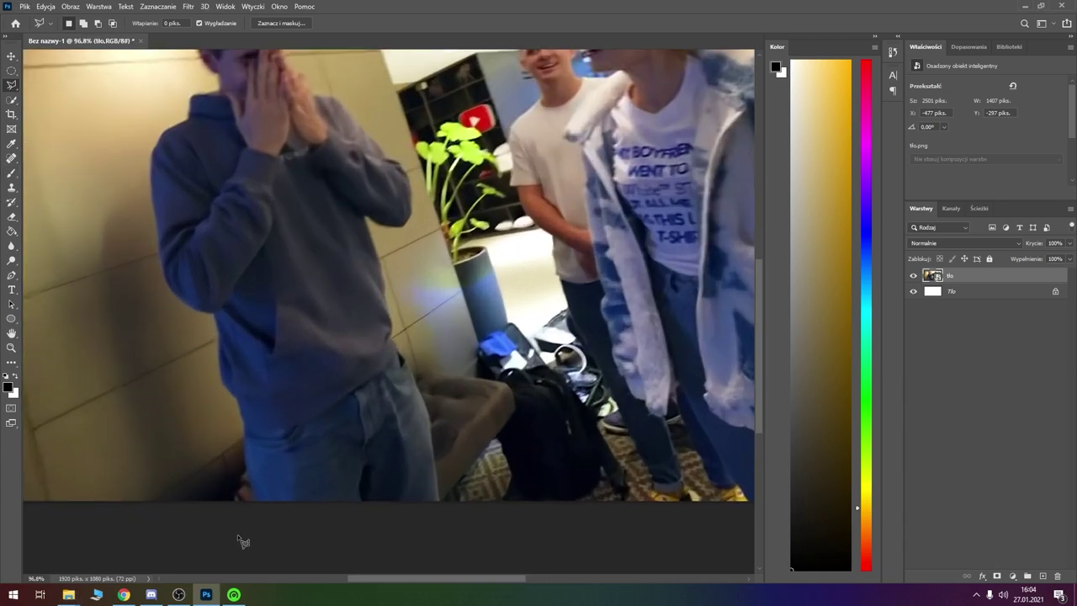
scroll(241, 544, "up", 3)
left_click(257, 495)
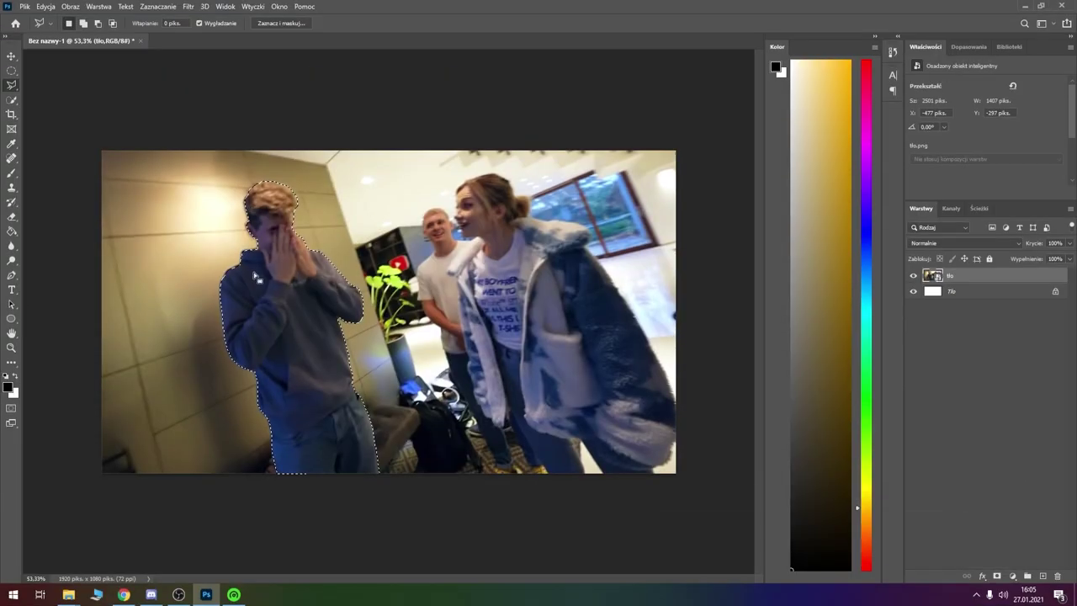
Copy the traced boy to layer Warstwa 1, check it by toggling tło, then open Camera Raw Filter
key("ctrl+j")
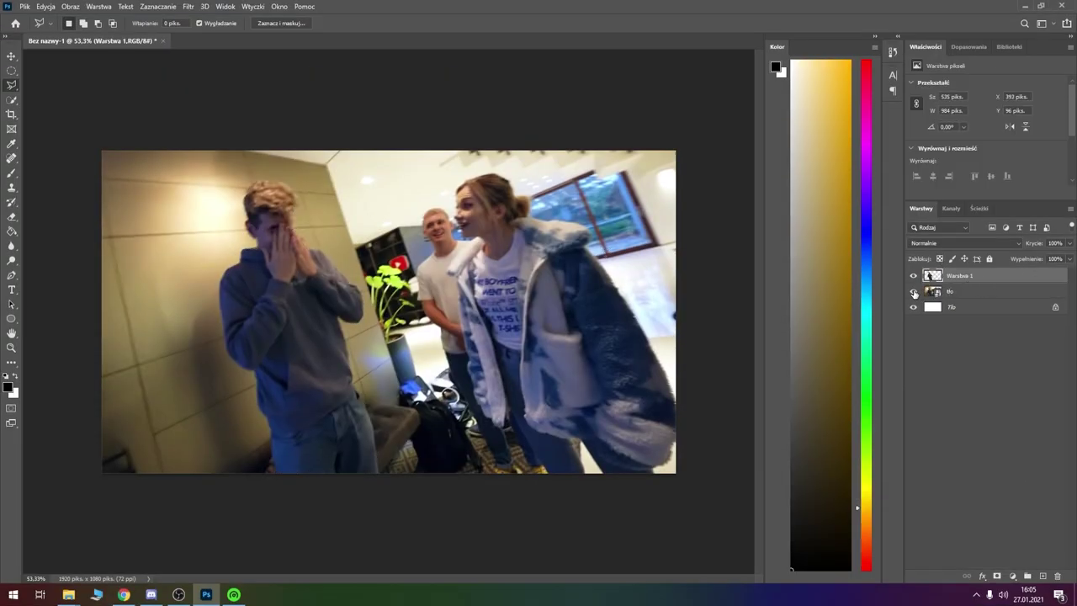
left_click(914, 291)
left_click(915, 291)
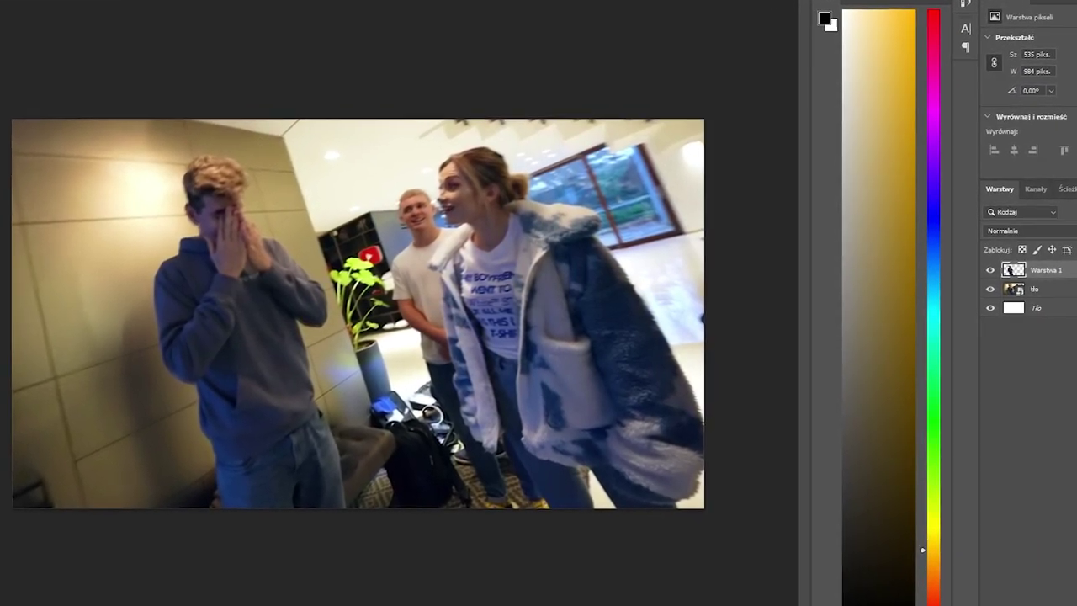
left_click(134, 2)
left_click(180, 43)
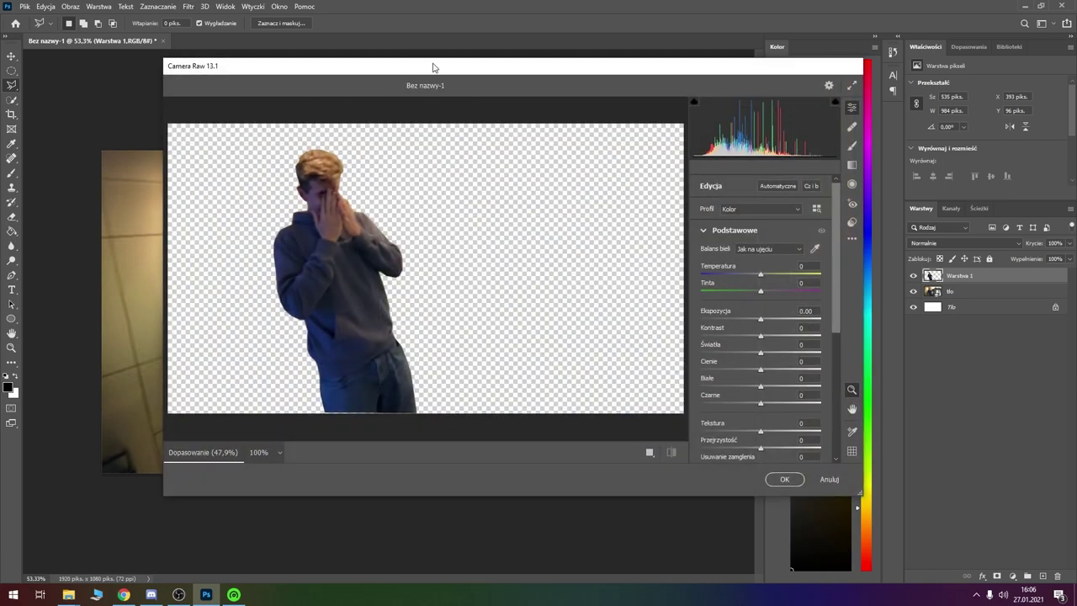
Brighten the boy in Camera Raw with exposure +0.30, contrast +13 and raised blacks, then apply
left_click_drag(434, 67, 587, 43)
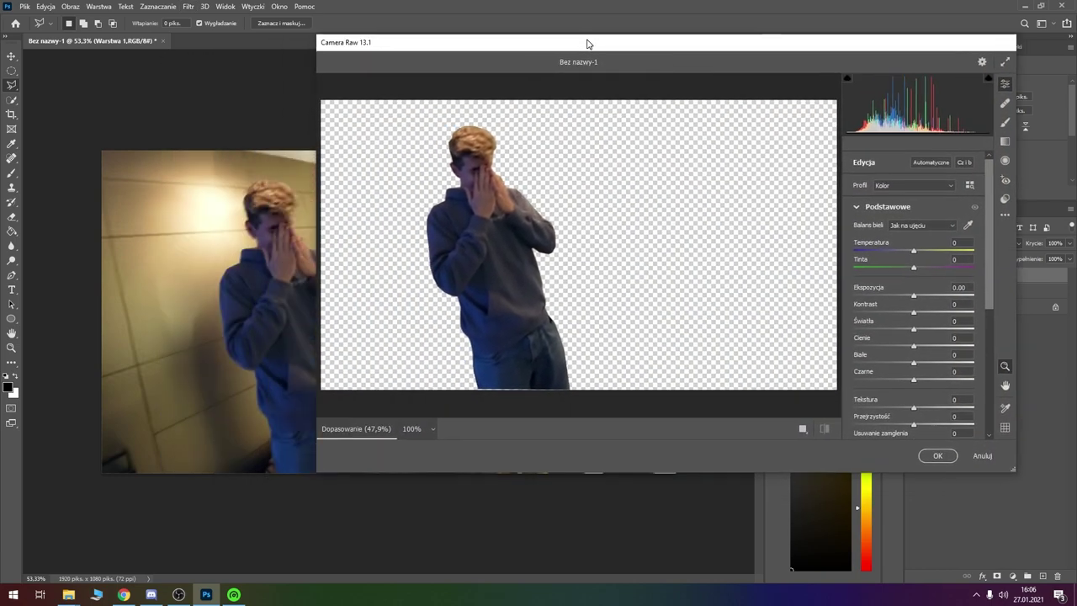
left_click_drag(914, 296, 930, 379)
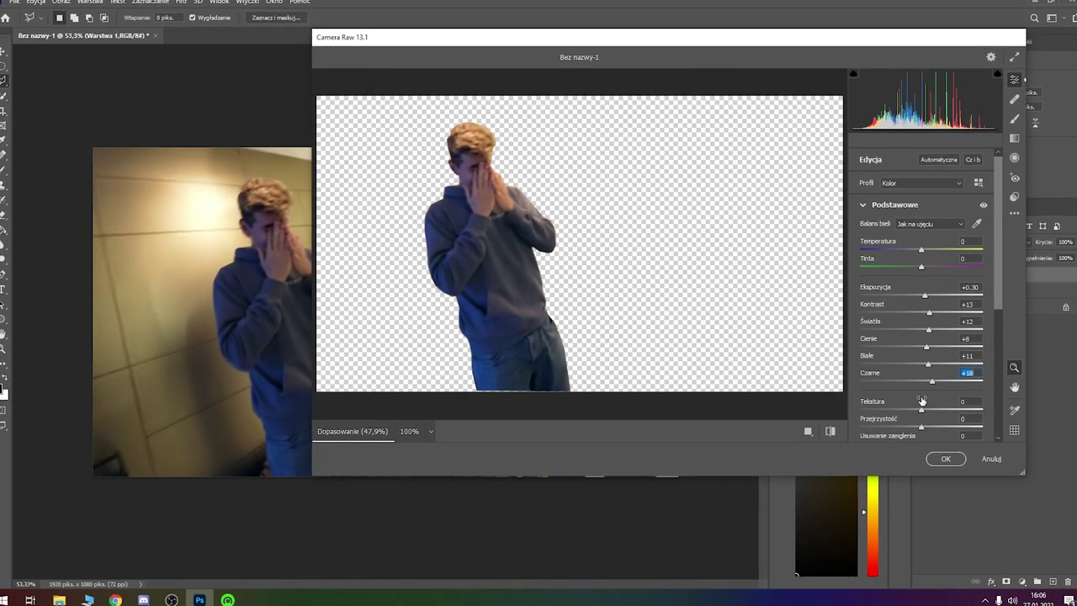
left_click_drag(921, 426, 927, 426)
left_click(945, 458)
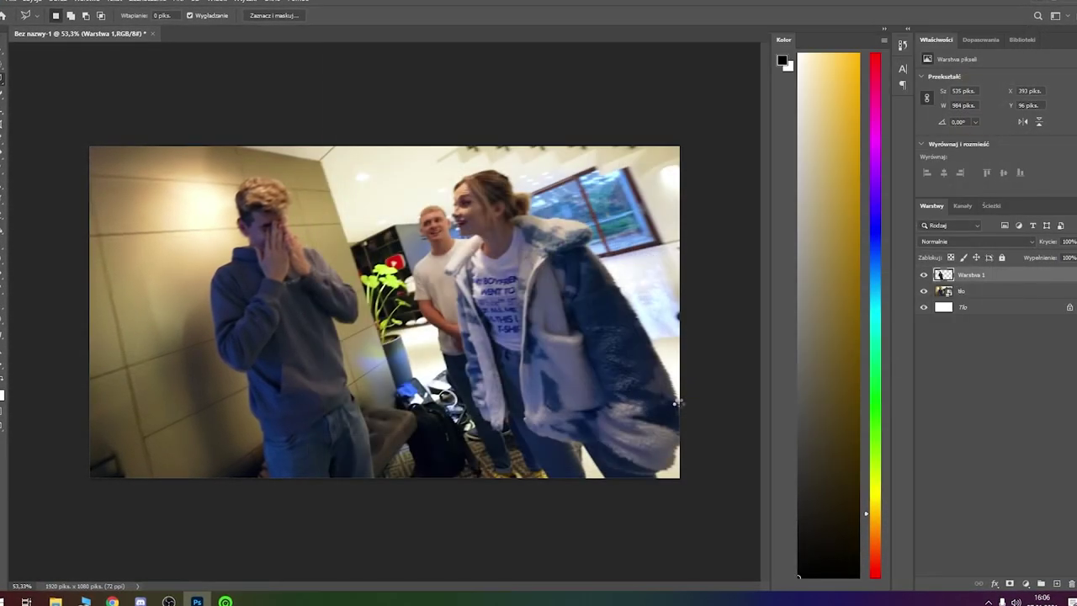
key("v")
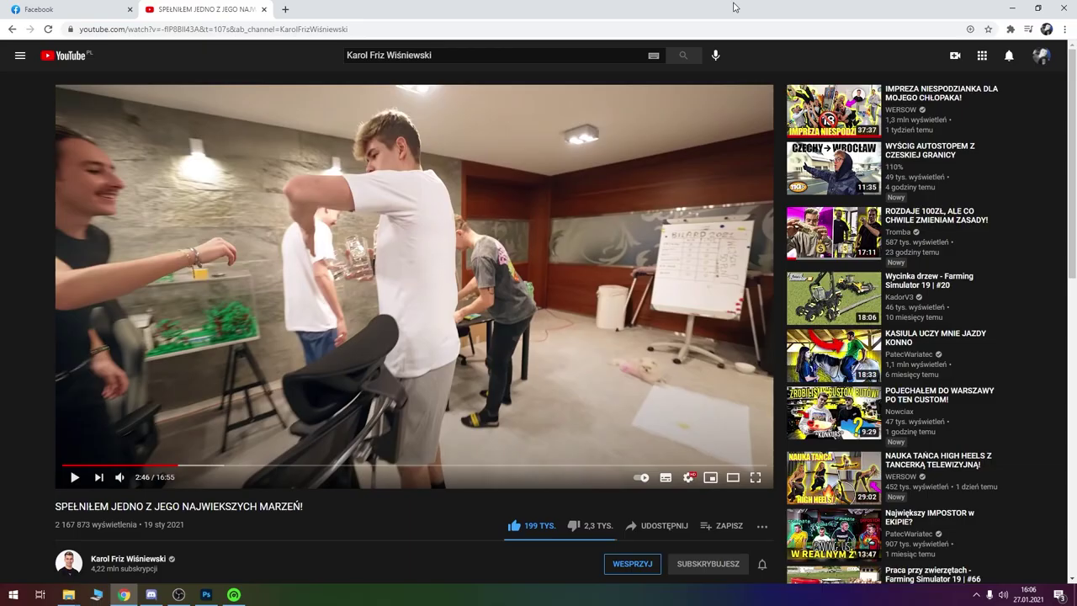
Search Google Images for 'strzałka png' and save the black curved arrow PNG to the desktop
left_click(283, 9)
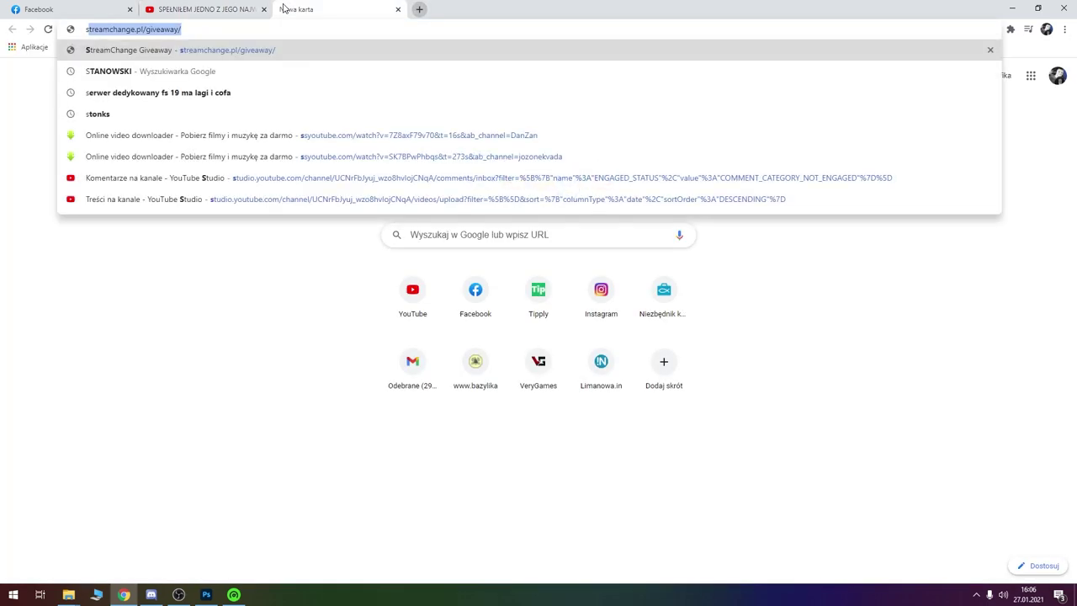
type("strzałka png")
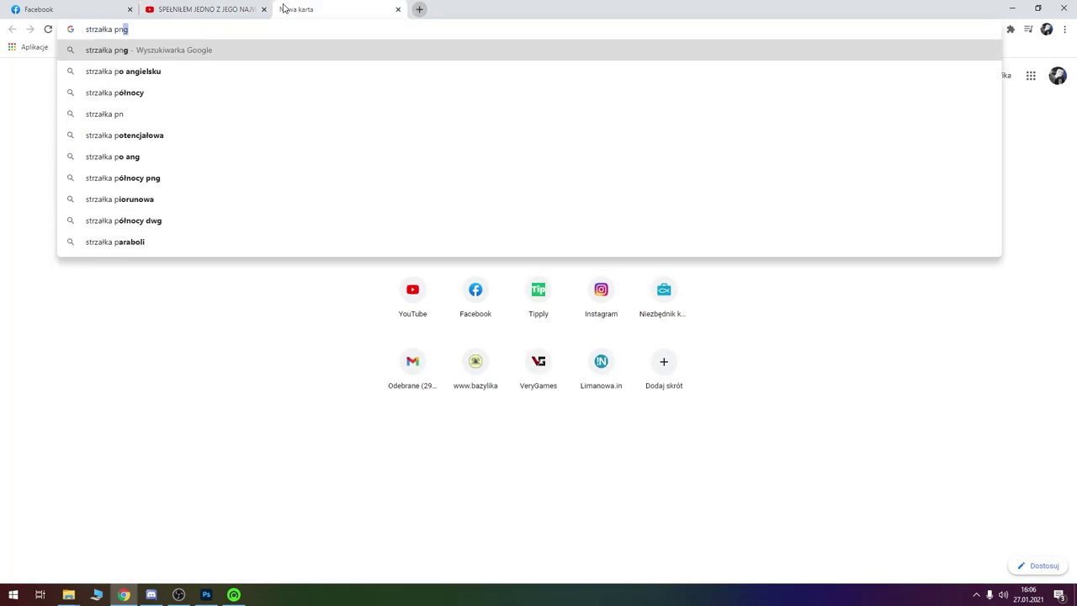
key("Return")
left_click(179, 95)
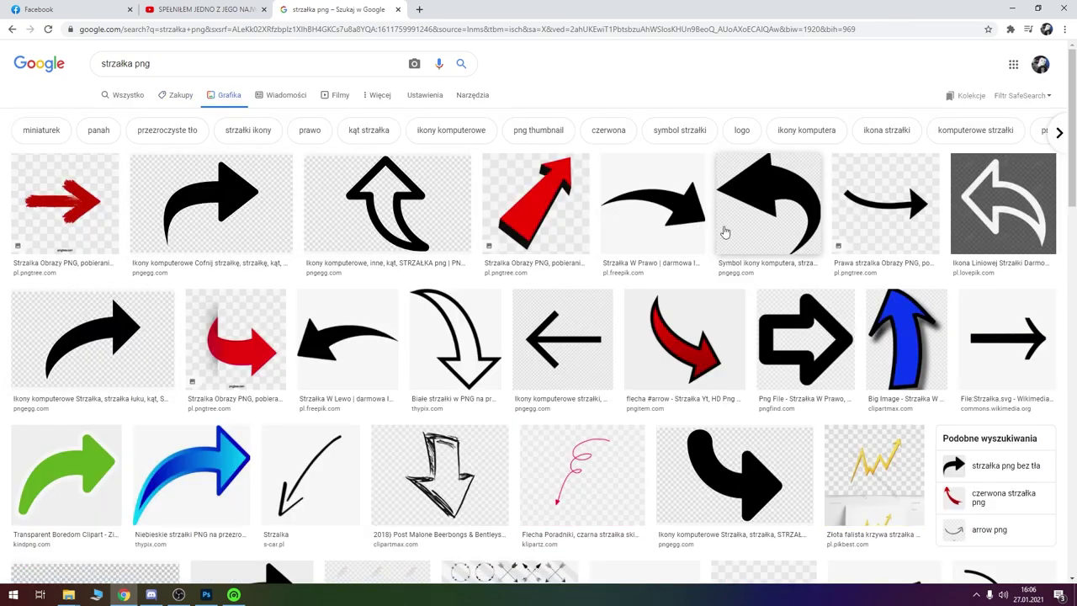
left_click(659, 214)
right_click(883, 218)
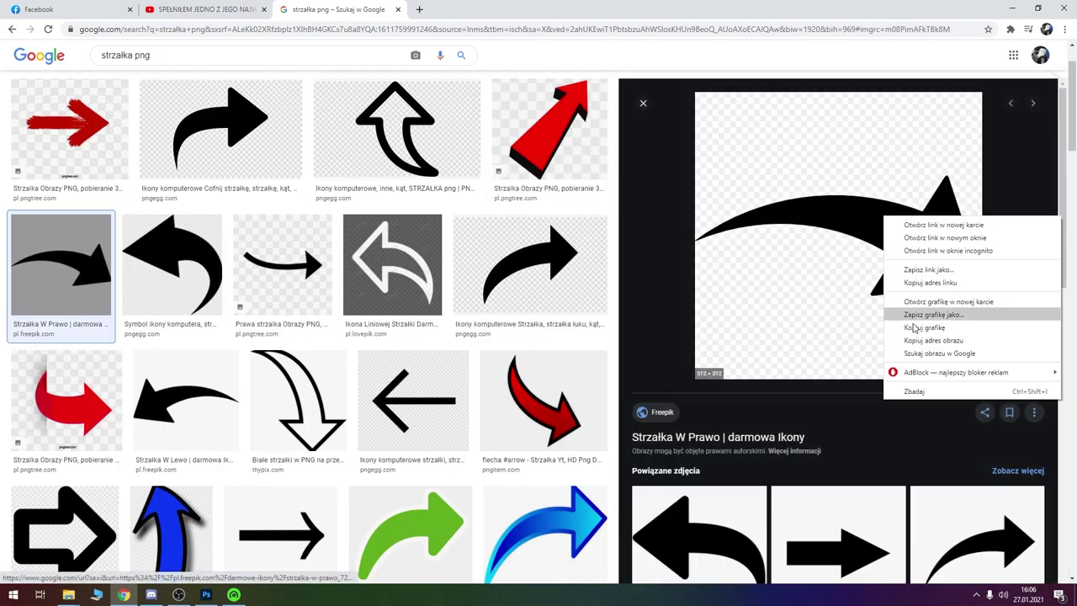
left_click(932, 313)
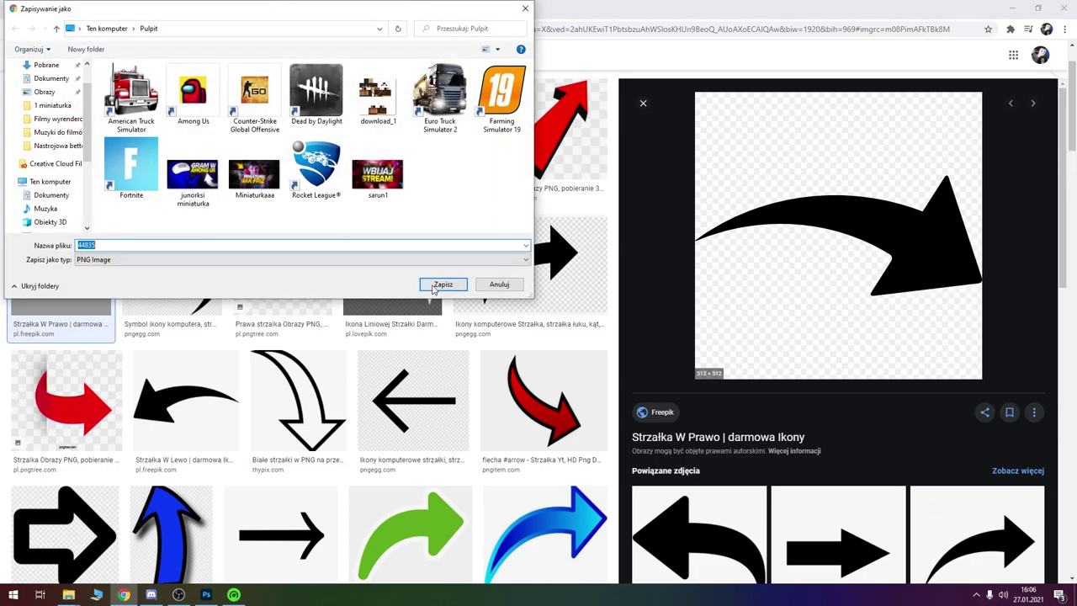
left_click(444, 289)
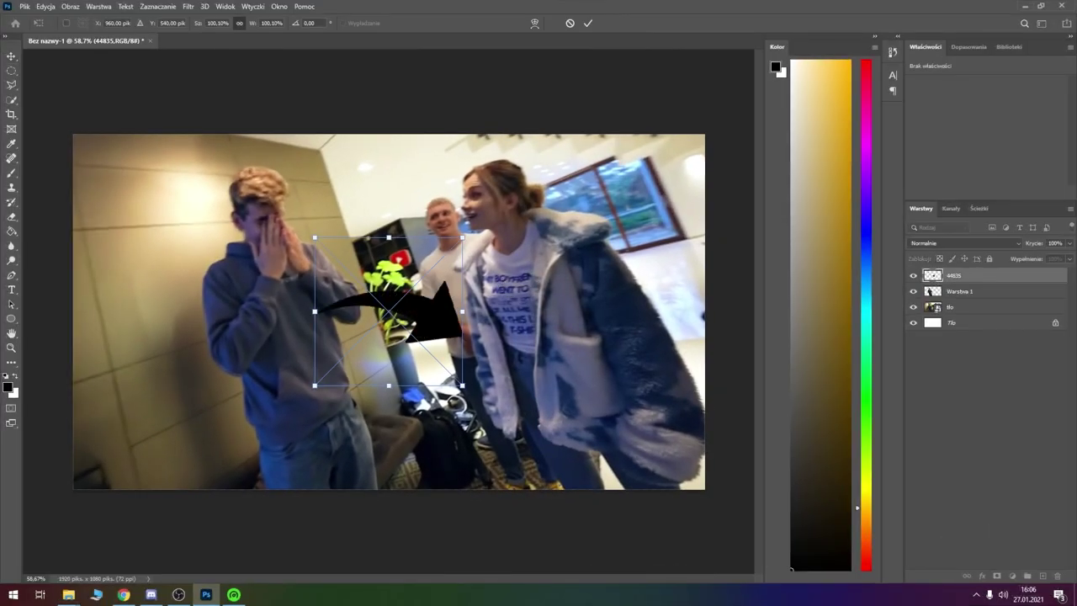
Commit the arrow at 450×190 px, delete the locked Tło layer, and open Layer Style for 44835
key("Return")
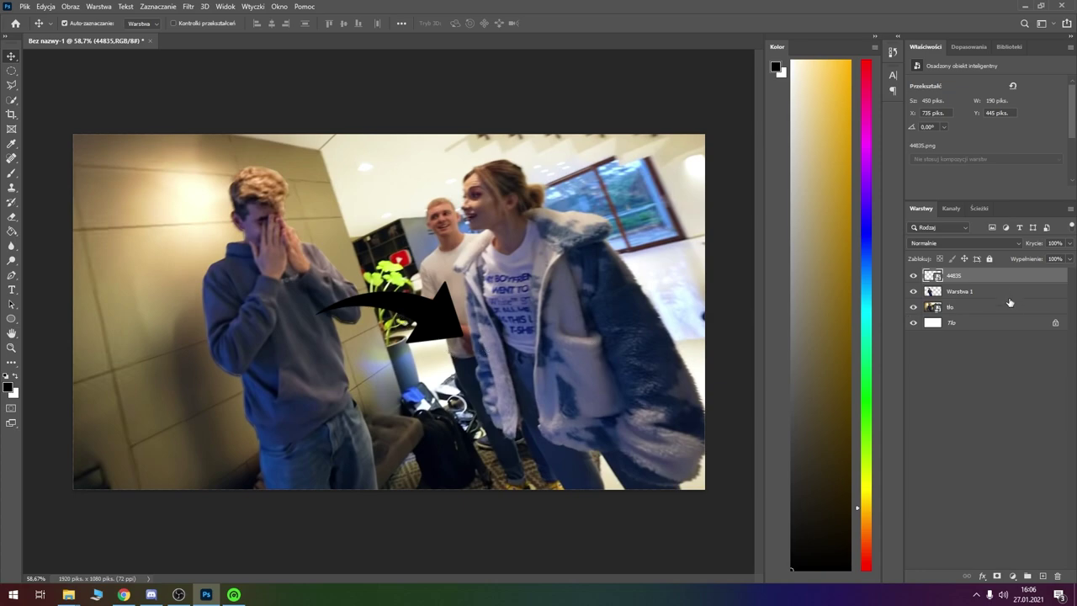
left_click(1007, 327)
key("Delete")
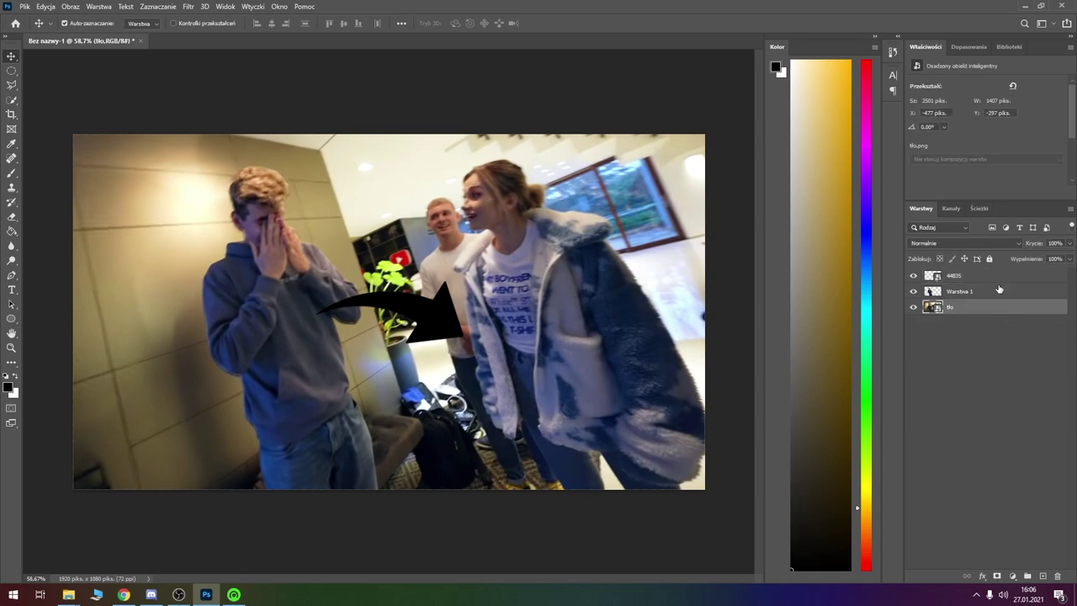
left_click(998, 277)
key("ctrl")
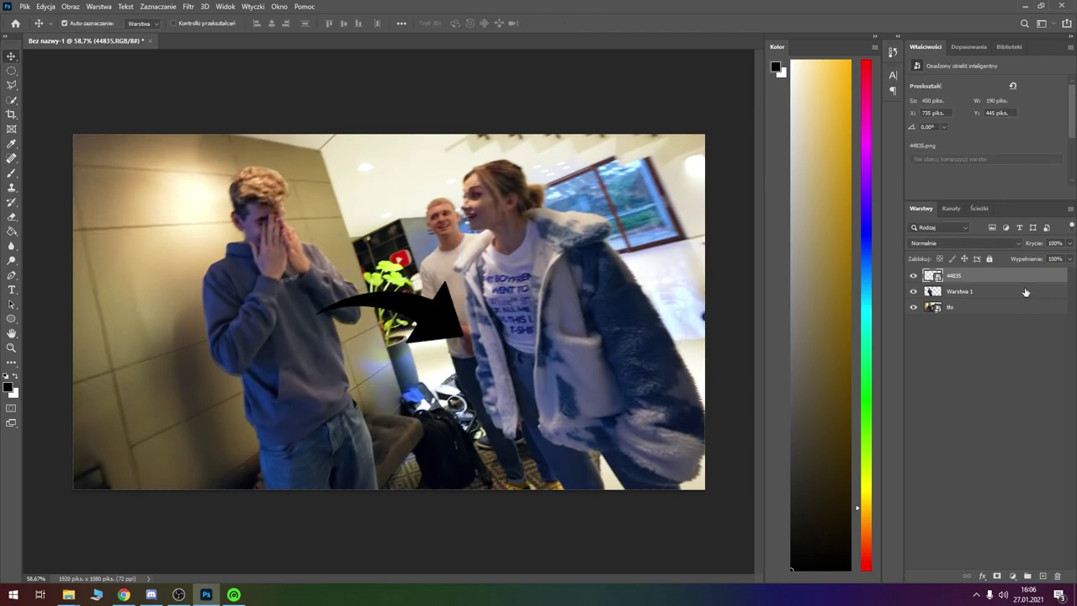
double_click(1013, 280)
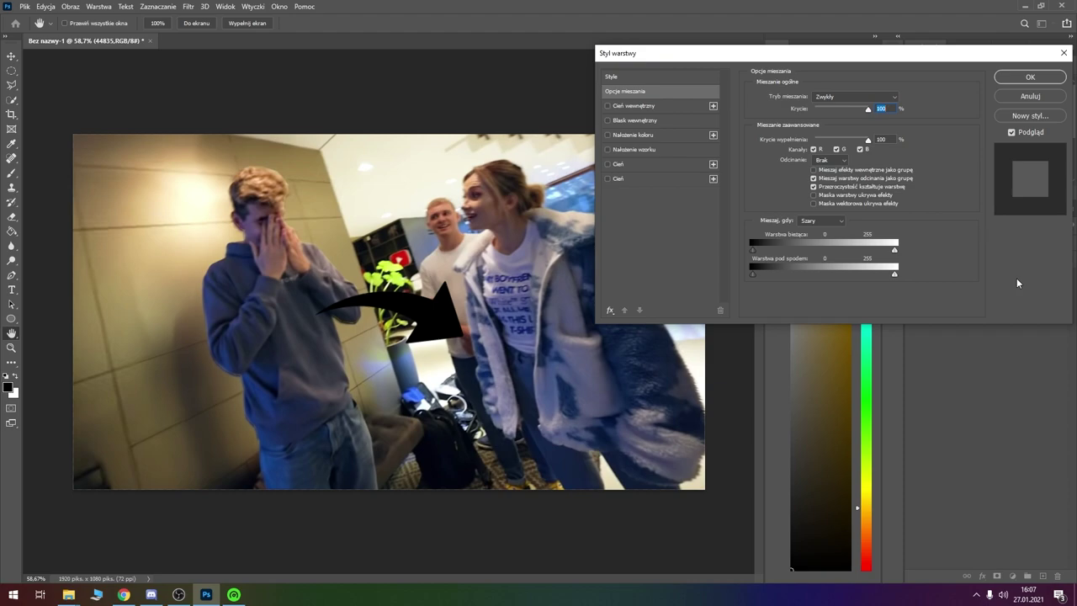
Give the arrow layer a red Color Overlay
left_click(607, 135)
left_click(633, 134)
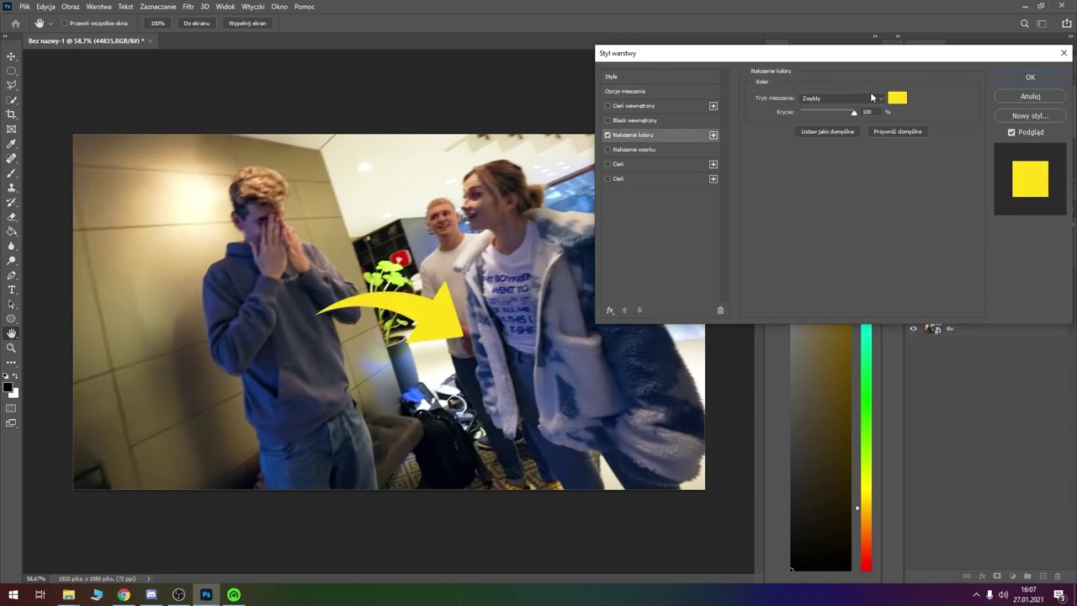
left_click(895, 97)
left_click(712, 99)
left_click(836, 77)
Add a Drop Shadow to the arrow with opacity 100 and spread 0
left_click(618, 178)
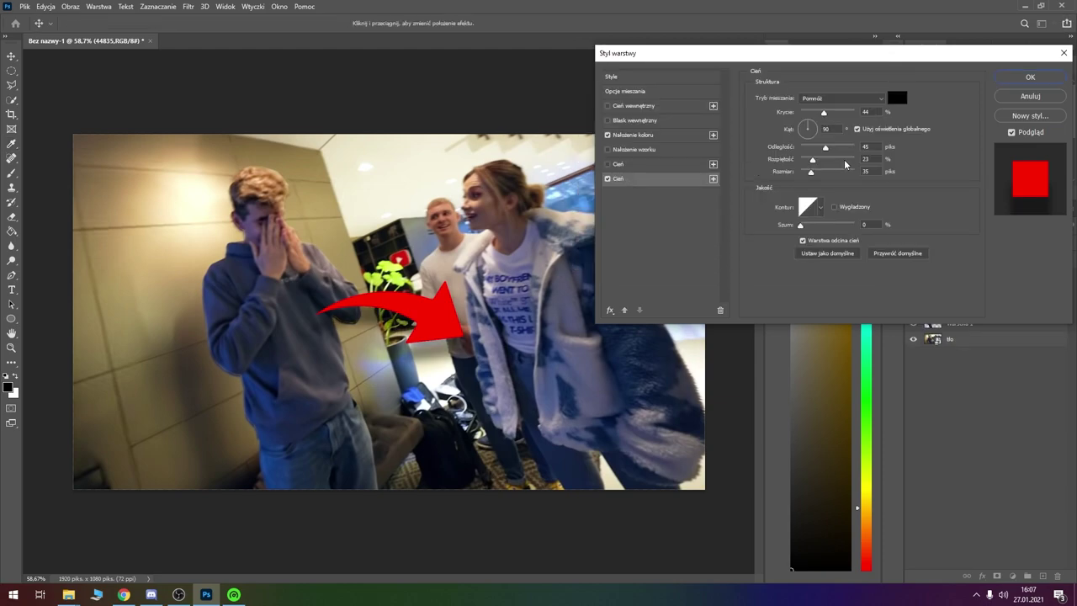
mouse_move(846, 159)
left_mouse_down()
mouse_move(812, 159)
mouse_move(799, 174)
mouse_move(795, 160)
mouse_move(814, 168)
mouse_move(853, 159)
left_mouse_up()
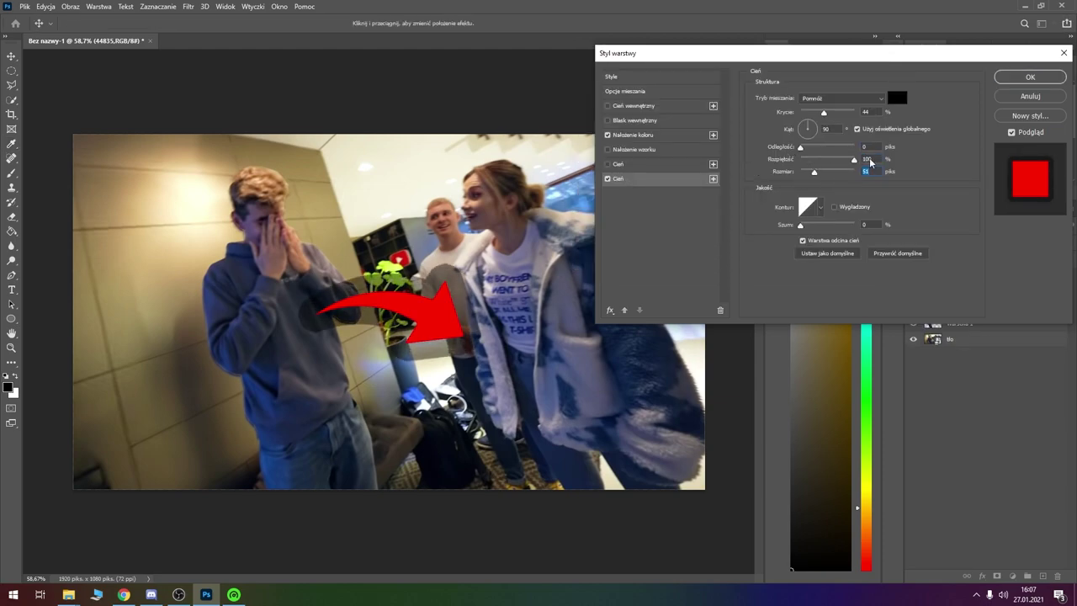
left_click_drag(837, 109, 854, 111)
mouse_move(854, 159)
left_mouse_down()
mouse_move(799, 160)
mouse_move(828, 176)
mouse_move(822, 159)
mouse_move(819, 171)
left_mouse_up()
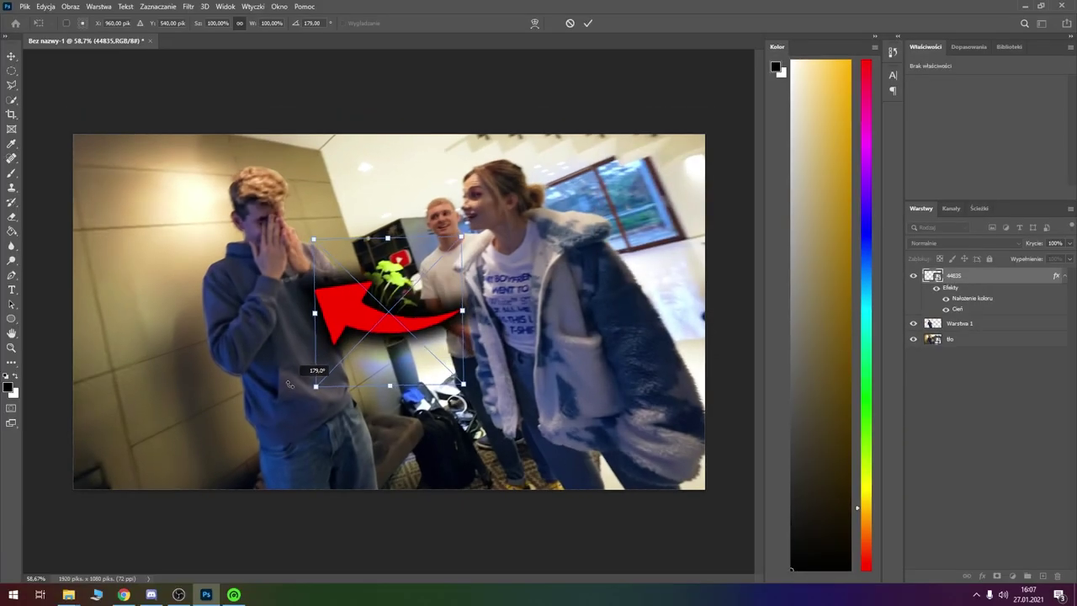
Rotate the arrow about 179° so it faces the other way
left_click_drag(567, 308, 412, 346)
key("Return")
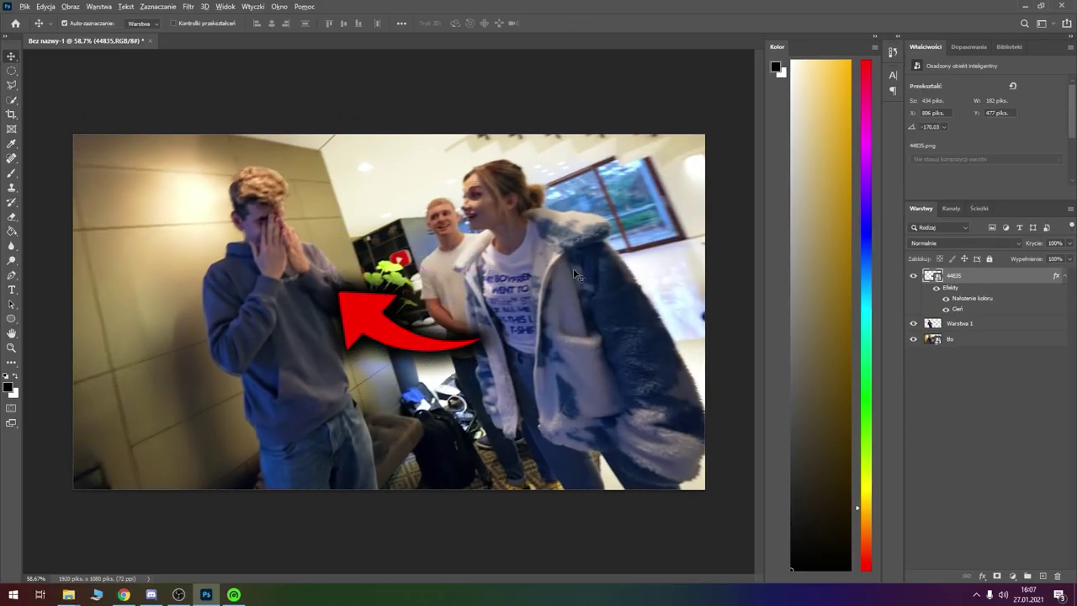
scroll(576, 275, "down", 3)
scroll(328, 292, "down", 3)
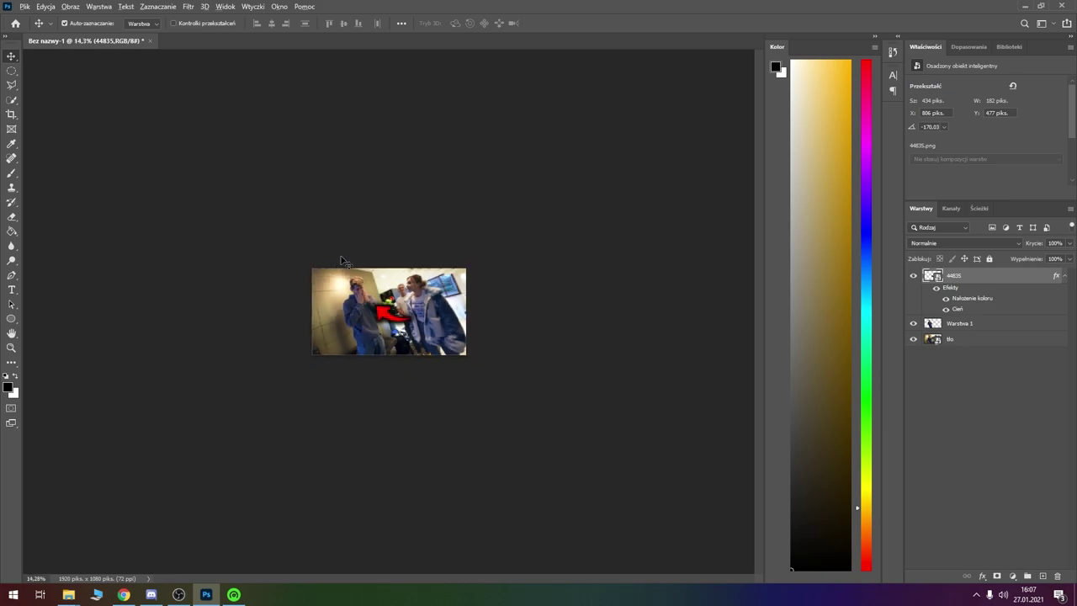
scroll(341, 259, "up", 5)
Flip the arrow, angle it to -128.10° toward the man's face, and shift the background photo
key("ctrl+t")
right_click(434, 346)
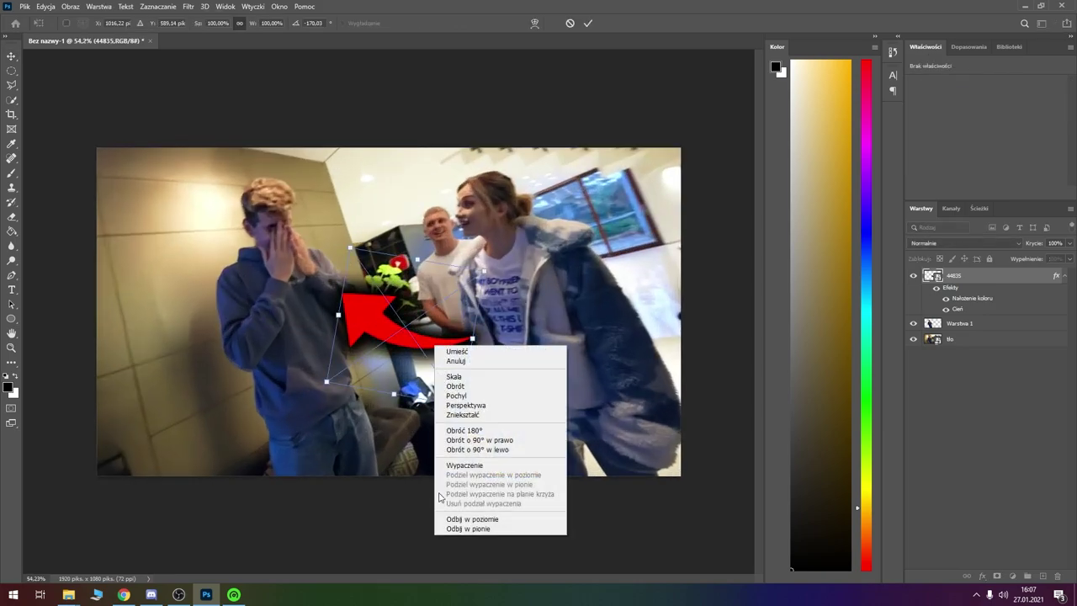
left_click(463, 528)
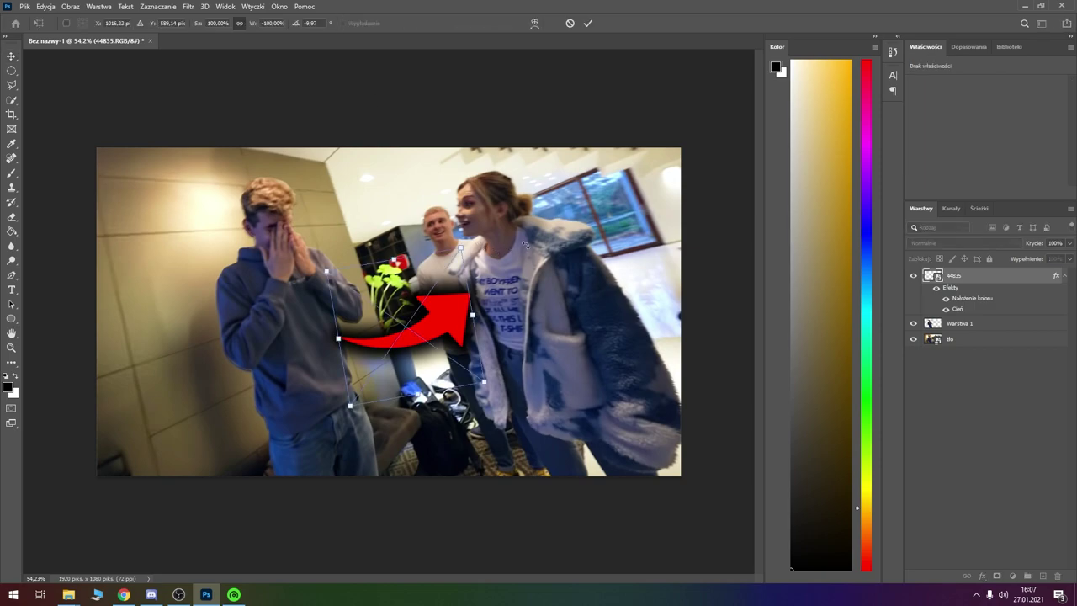
left_click_drag(370, 109, 219, 109)
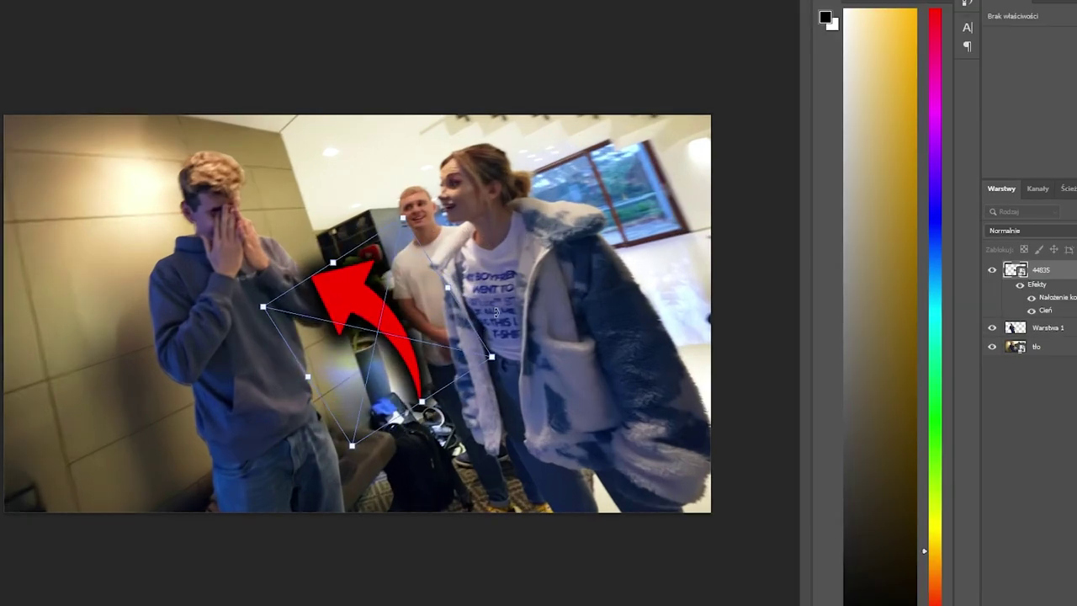
left_click_drag(404, 319, 353, 278)
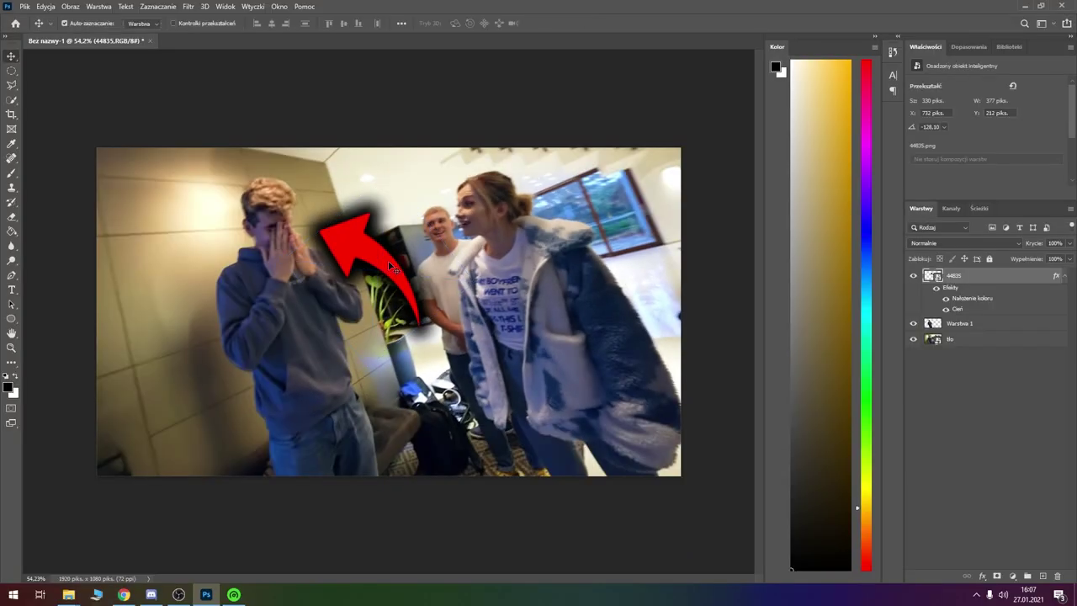
left_click_drag(358, 236, 407, 269)
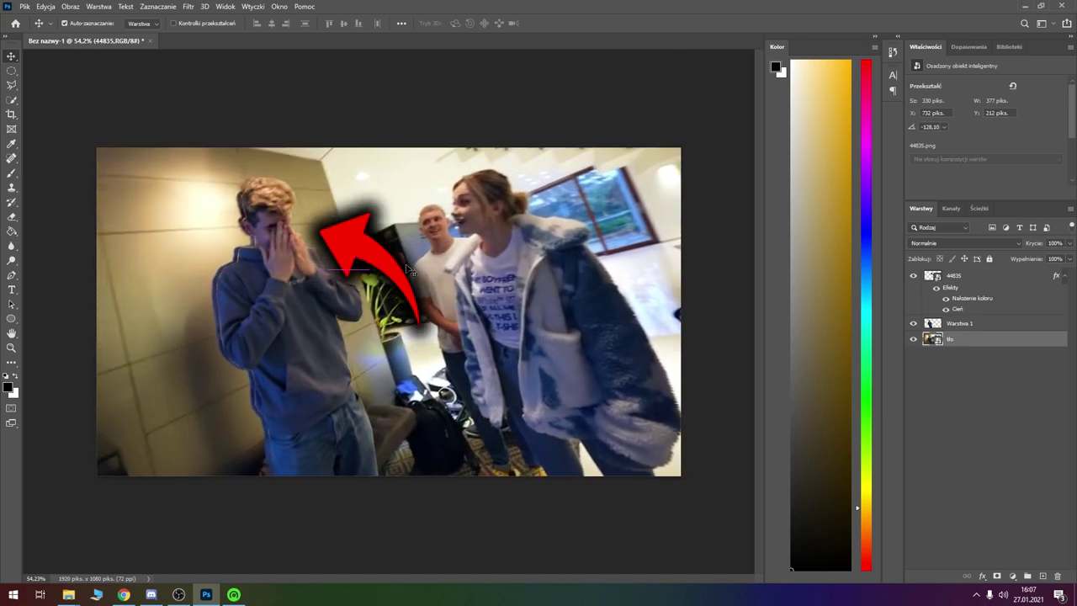
key("ctrl+t")
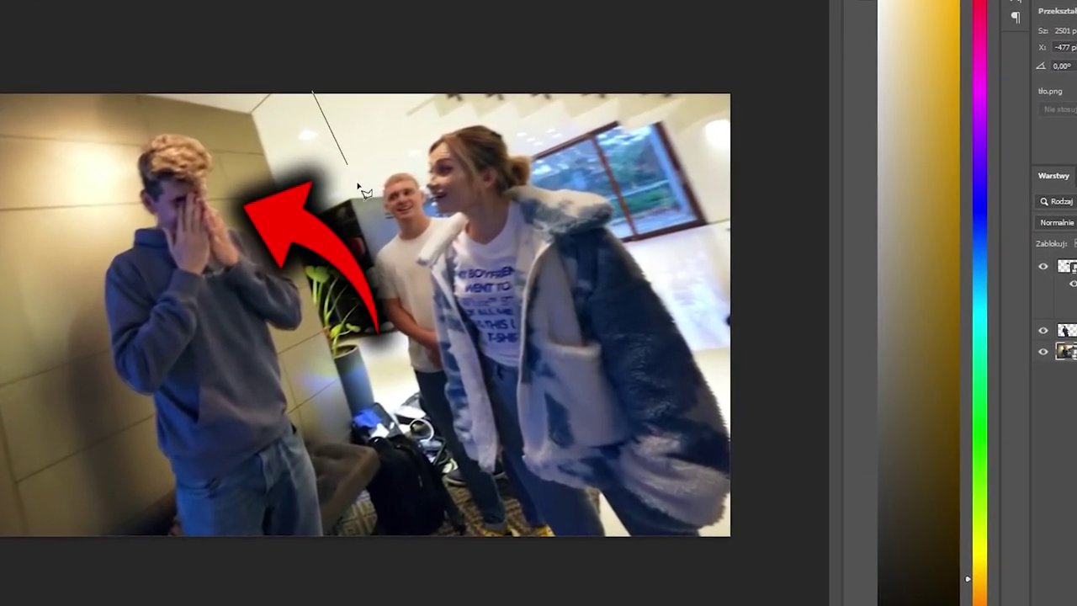
Enlarge the lassoed right-side piece with the two people on its own layer
left_click(450, 506)
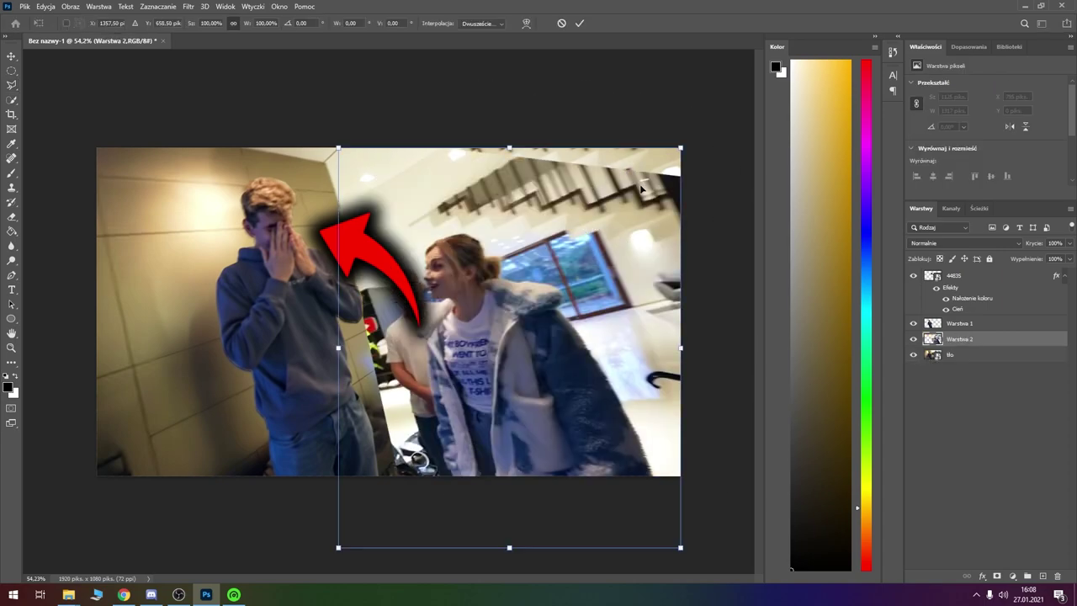
left_click_drag(680, 148, 719, 215)
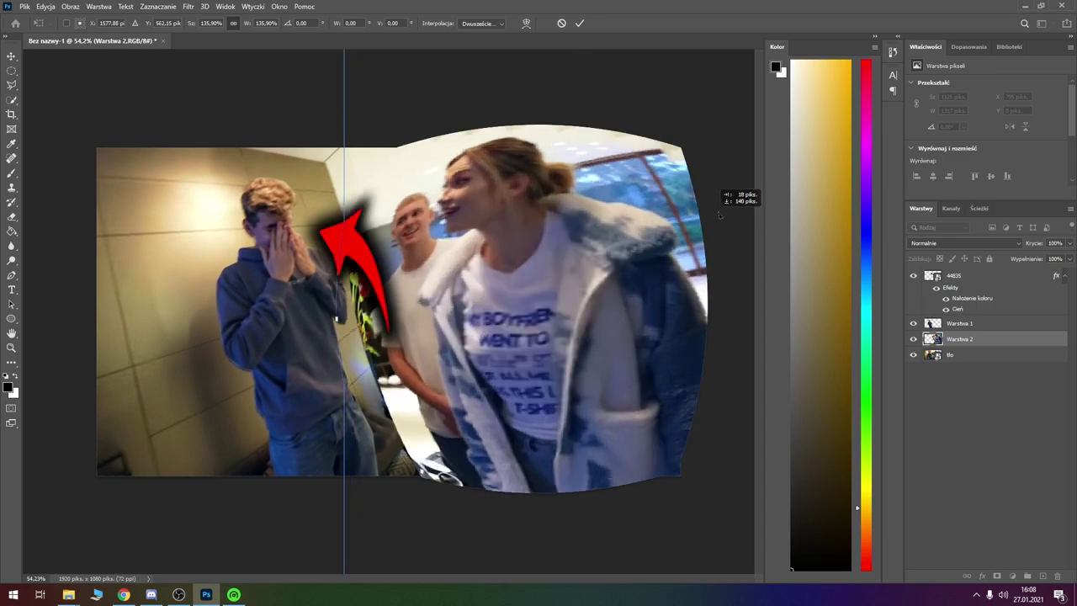
key("Return")
Marquee a 1772×62 px strip across the top of the image
key("l")
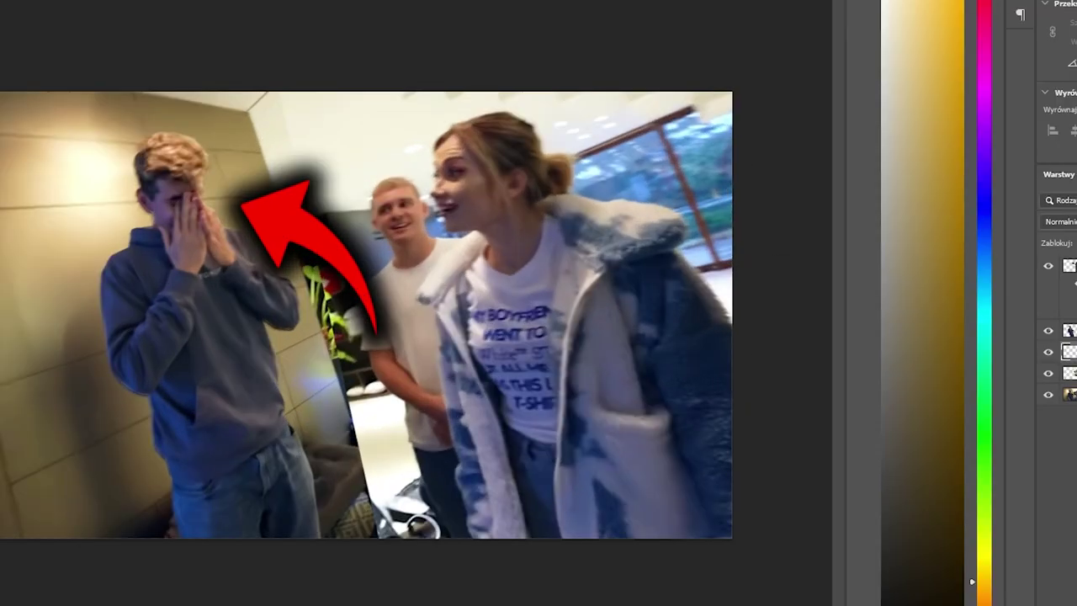
left_click(9, 72)
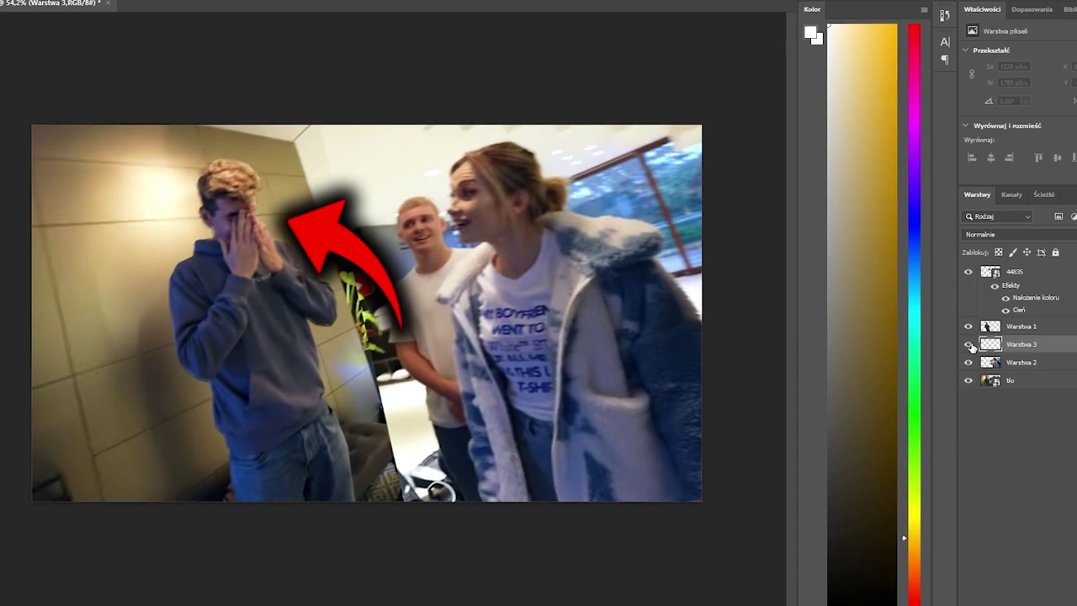
mouse_move(78, 175)
left_mouse_down()
mouse_move(251, 205)
mouse_move(572, 221)
left_mouse_up()
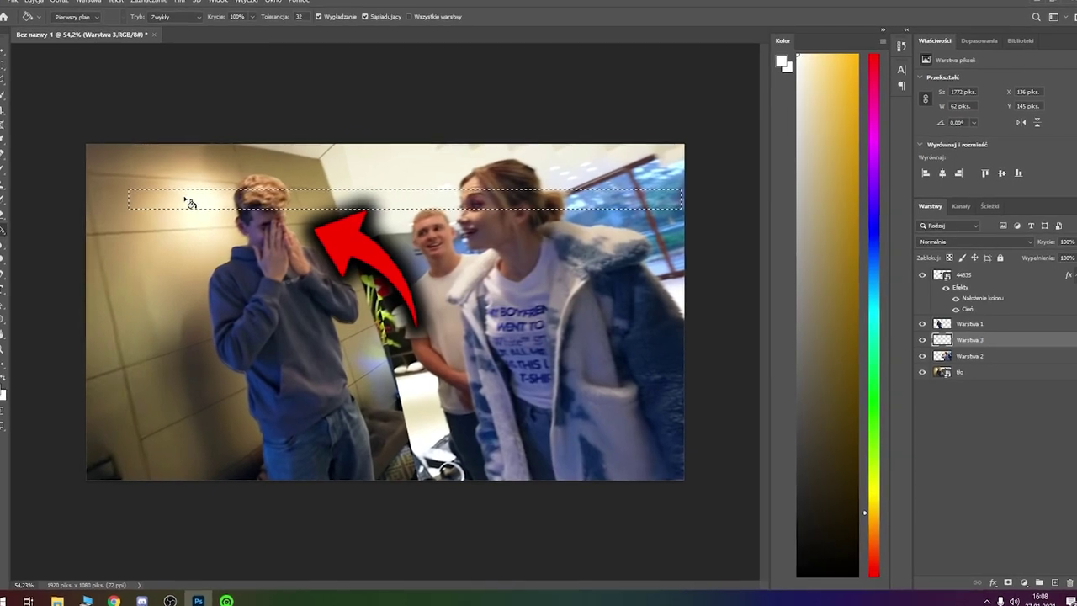
Fill the marquee white and rotate the bar into a steep diagonal between the boy and the others
left_click(510, 205)
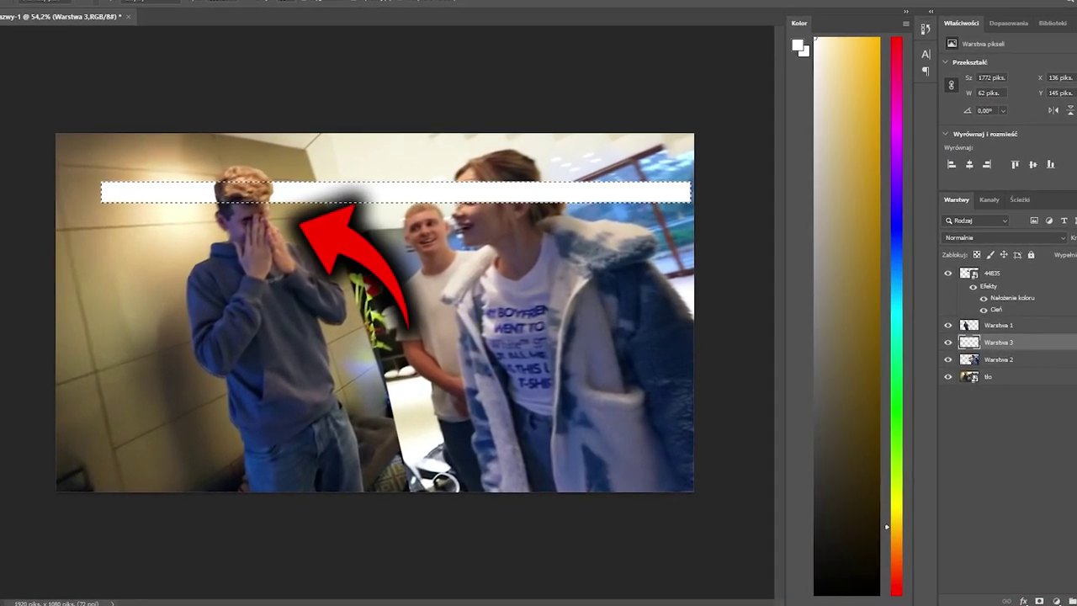
key("ctrl+d")
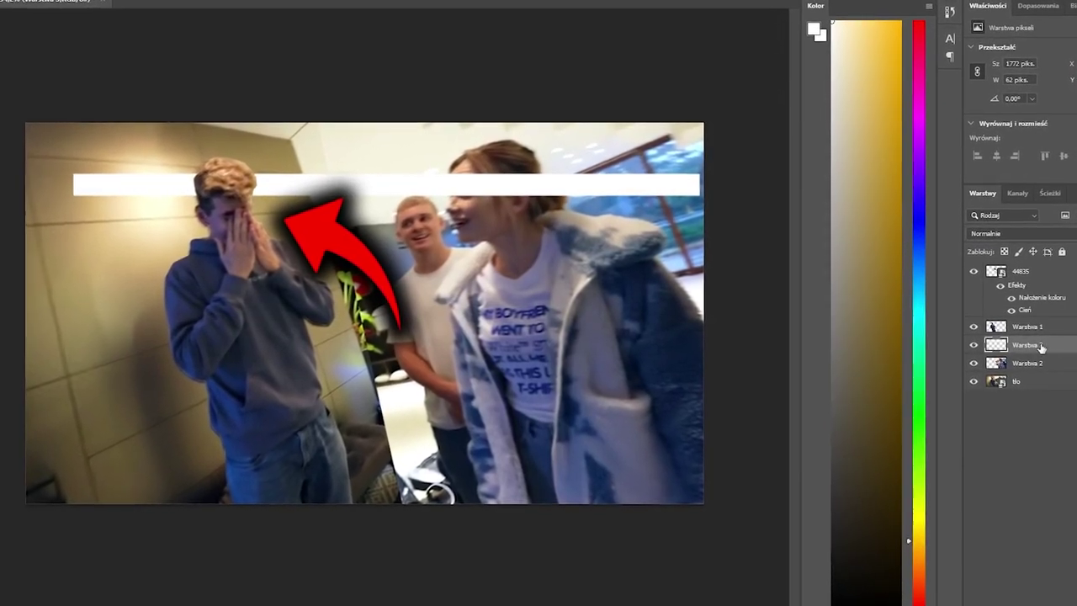
left_click_drag(1058, 265, 1058, 263)
key("ctrl+t")
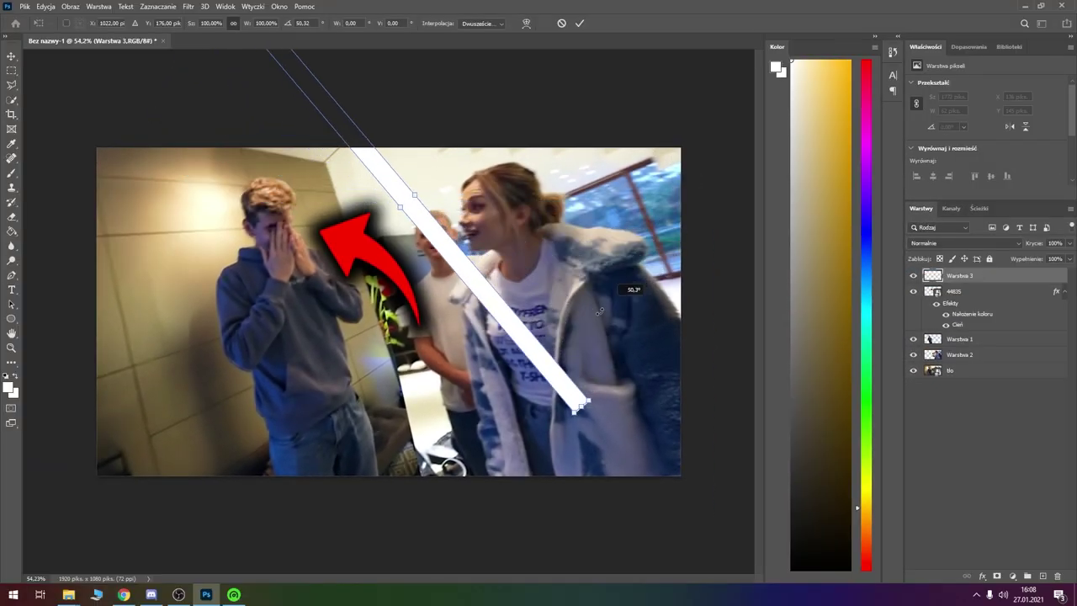
left_click_drag(589, 193, 504, 371)
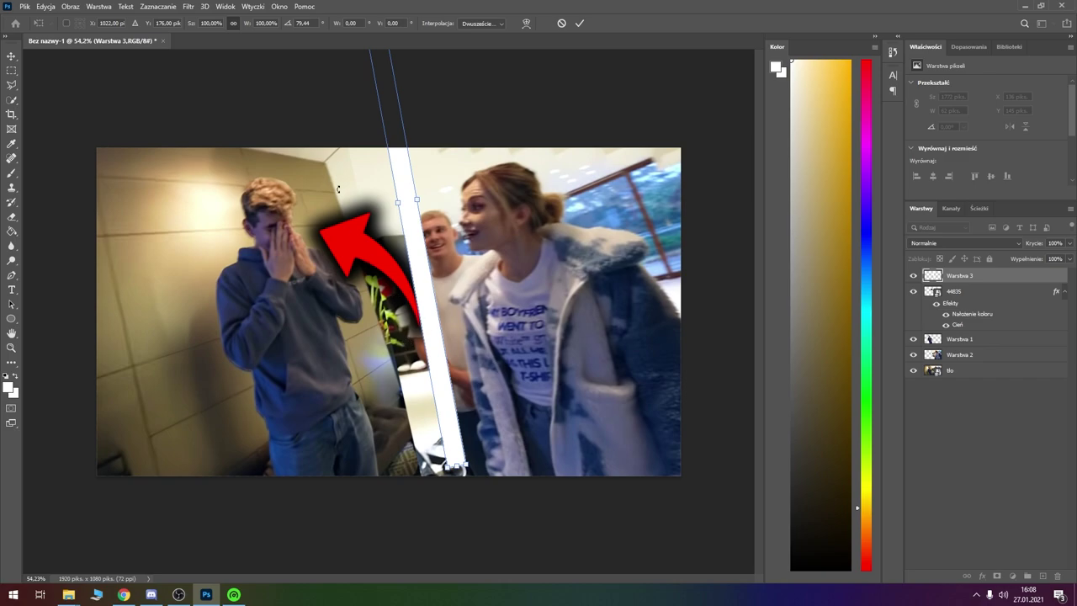
left_click_drag(414, 238, 401, 308)
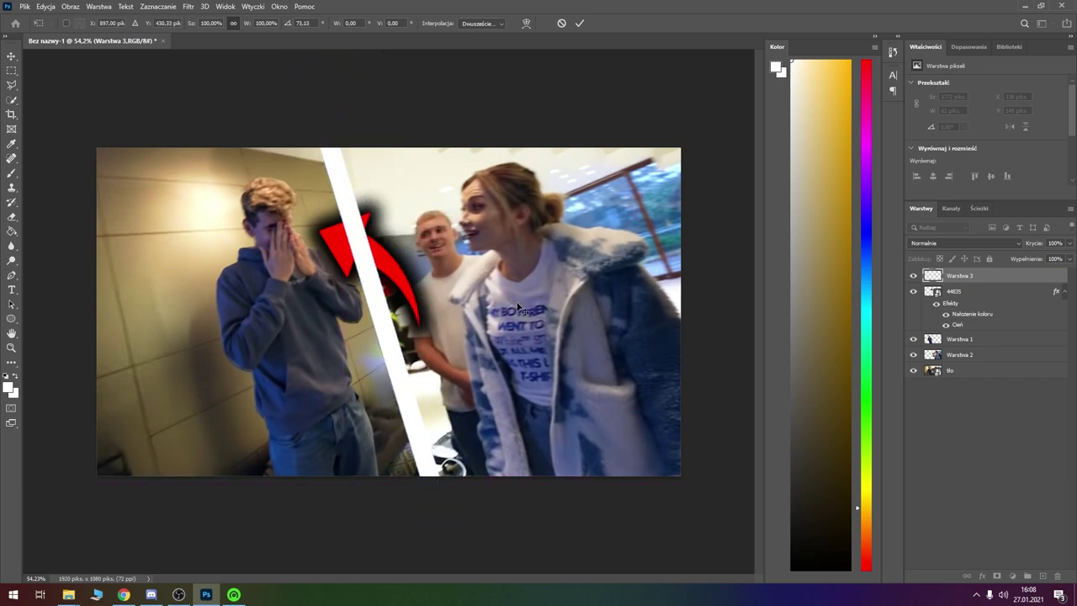
key("Return")
Place the white bar's layer below the arrow and give it a drop shadow
left_click_drag(986, 276, 991, 326)
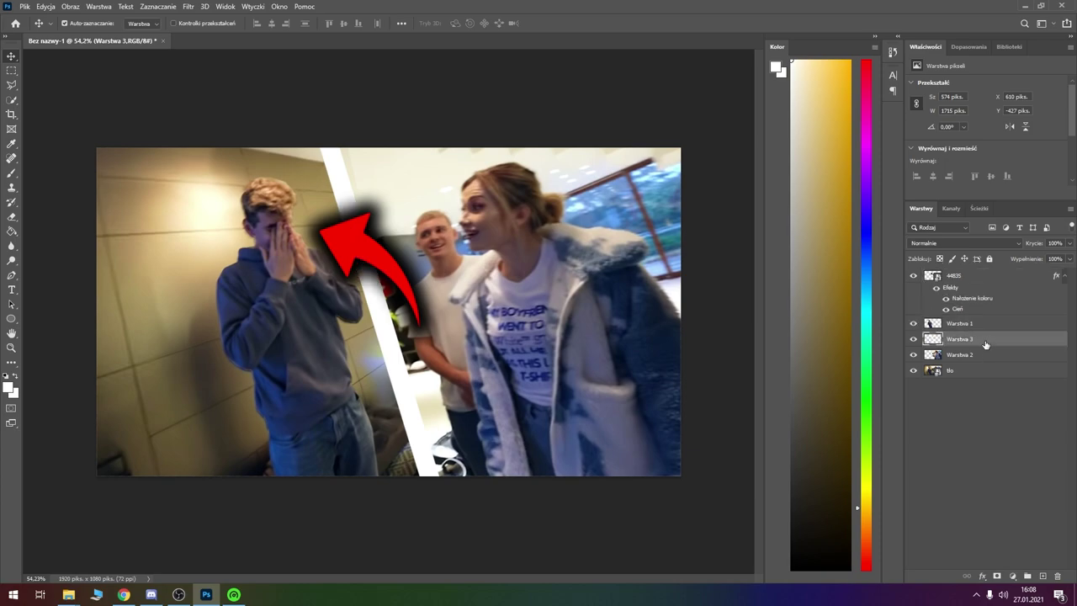
double_click(1011, 339)
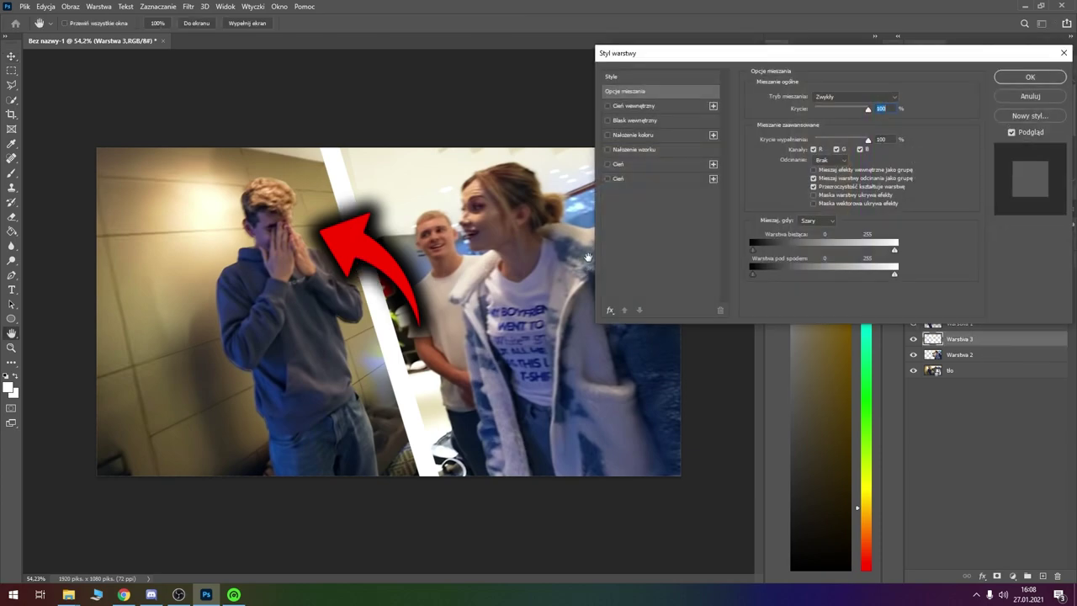
left_click(627, 179)
left_click(1032, 77)
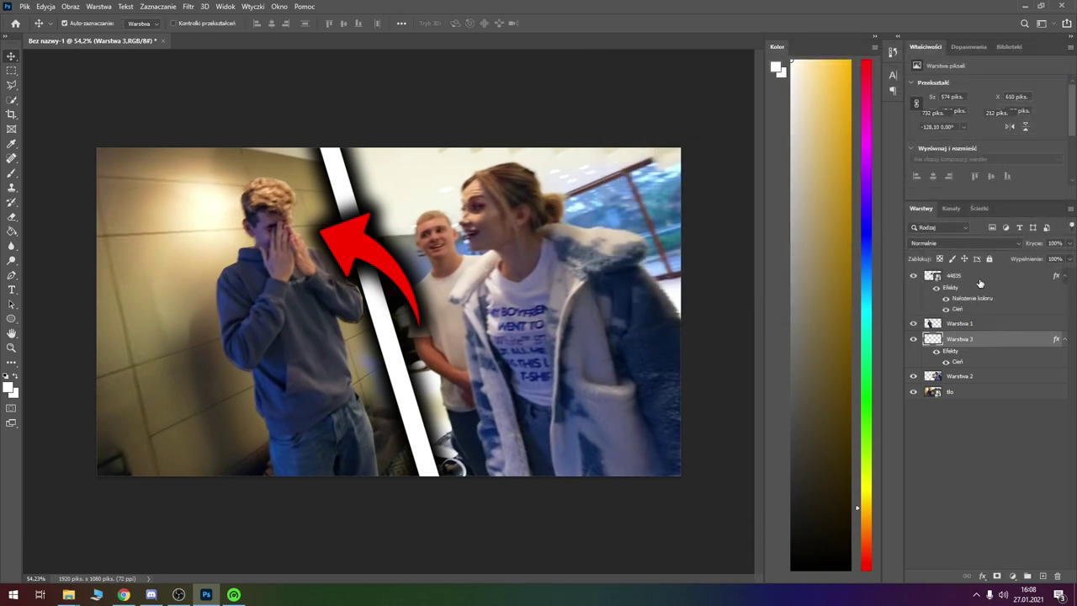
Move the red arrow to the lower left of the image
left_click(979, 282)
key("ctrl+t")
left_click_drag(476, 266, 216, 403)
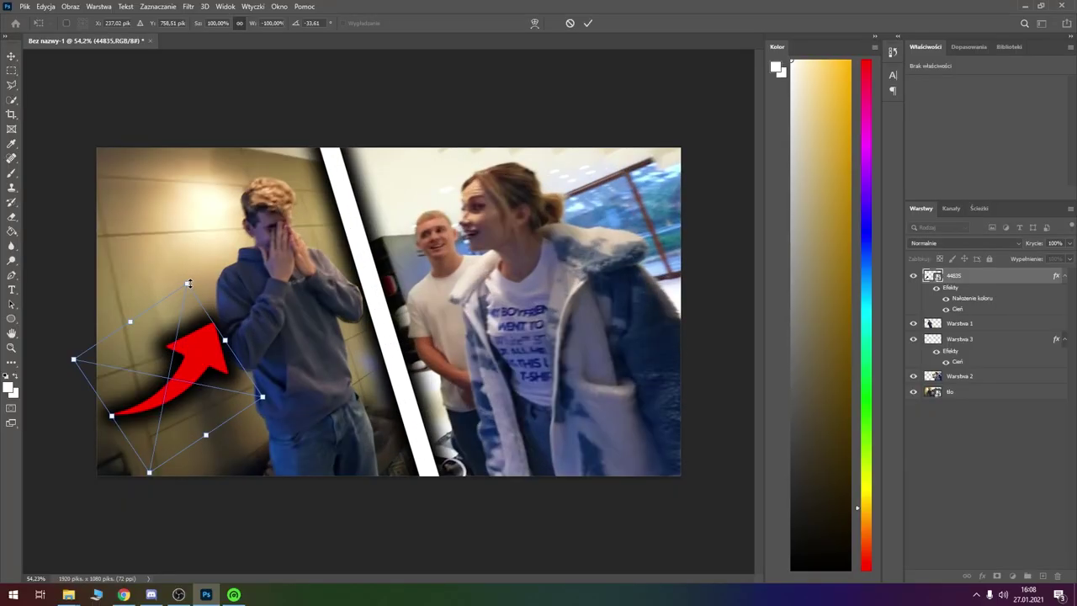
Shrink, flip horizontally and rotate the red arrow to about -59°, left of the boy pointing up
mouse_move(196, 294)
left_mouse_down()
mouse_move(275, 299)
mouse_move(203, 377)
left_mouse_up()
right_click(202, 378)
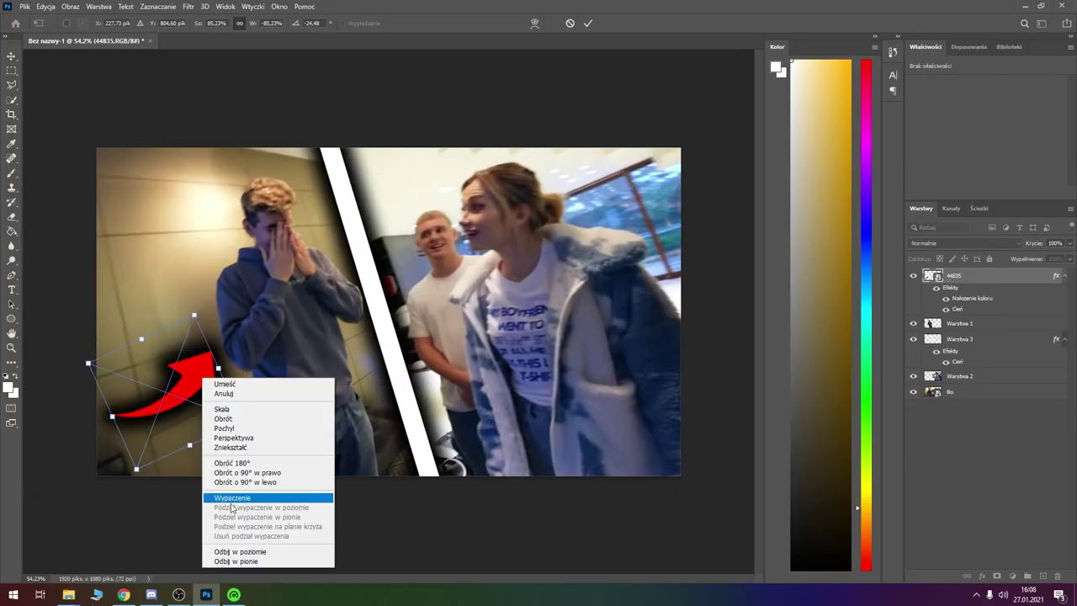
left_click(251, 555)
left_click_drag(251, 538, 271, 503)
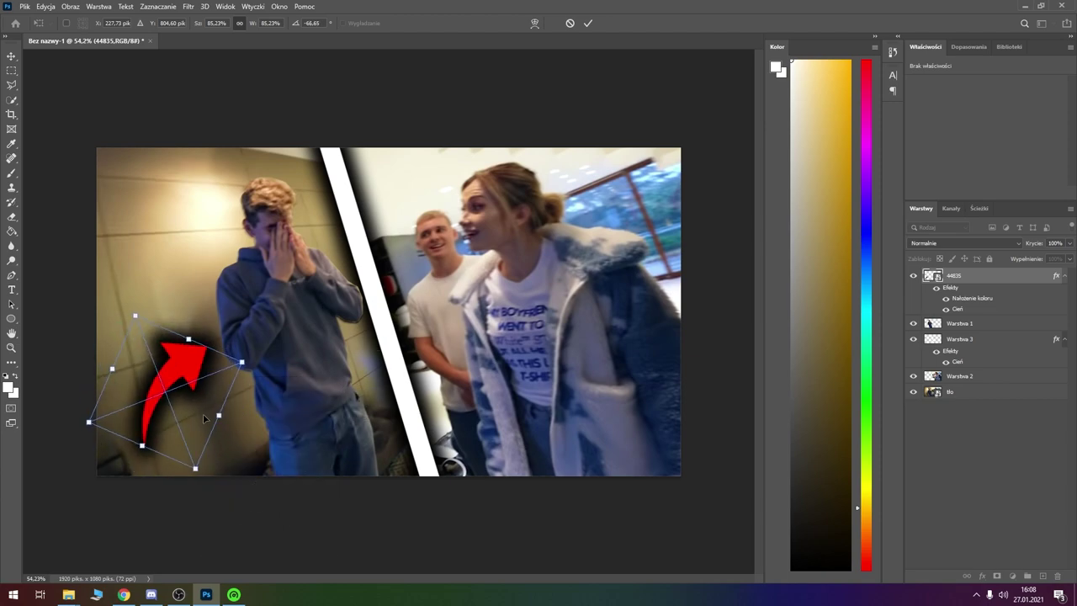
mouse_move(198, 425)
left_mouse_down()
mouse_move(200, 327)
mouse_move(188, 281)
left_mouse_up()
left_click_drag(277, 252, 308, 227)
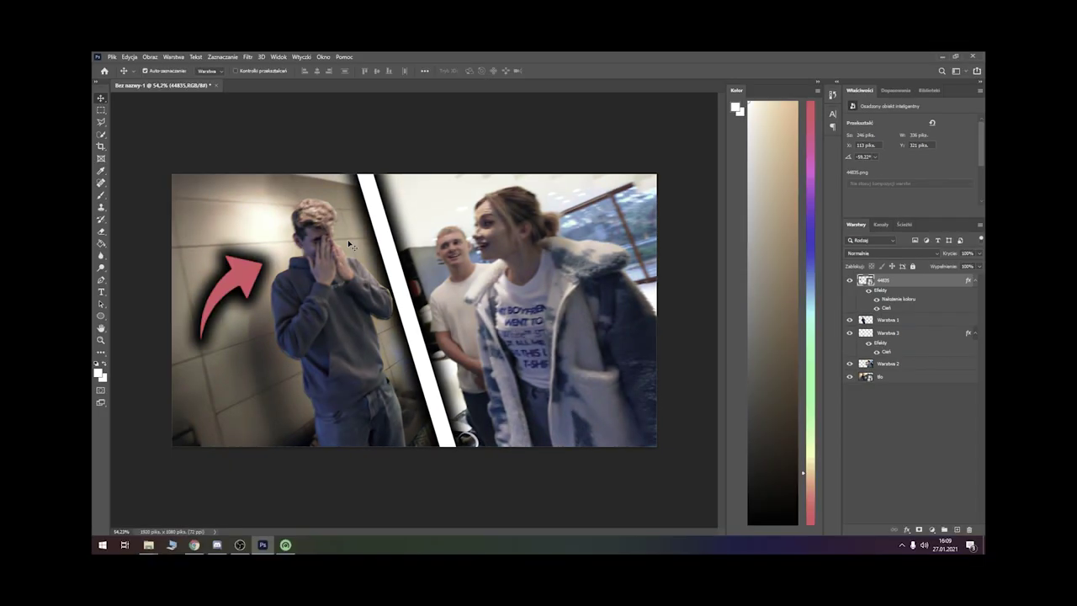
Zoom in and out to review the finished first thumbnail
scroll(350, 244, "down", 3)
scroll(322, 292, "down", 1)
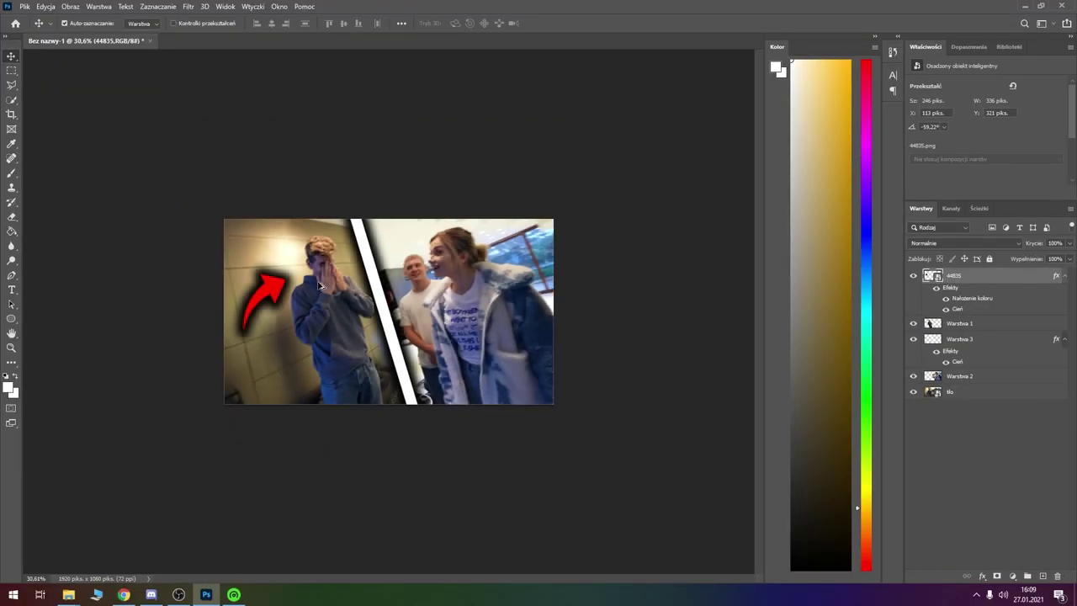
scroll(321, 292, "up", 2)
scroll(320, 286, "up", 2)
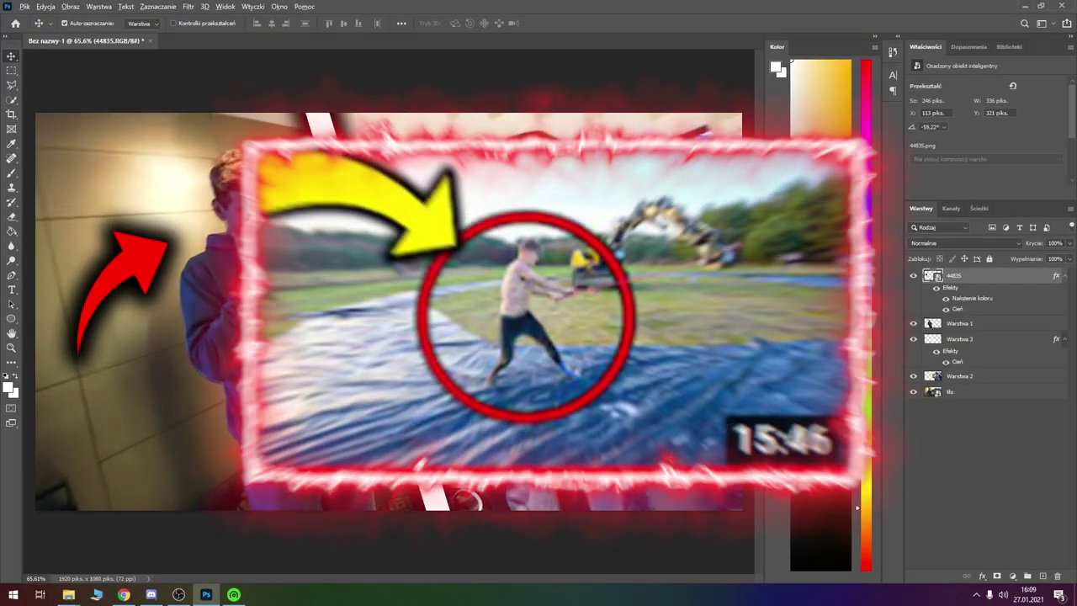
scroll(320, 286, "down", 3)
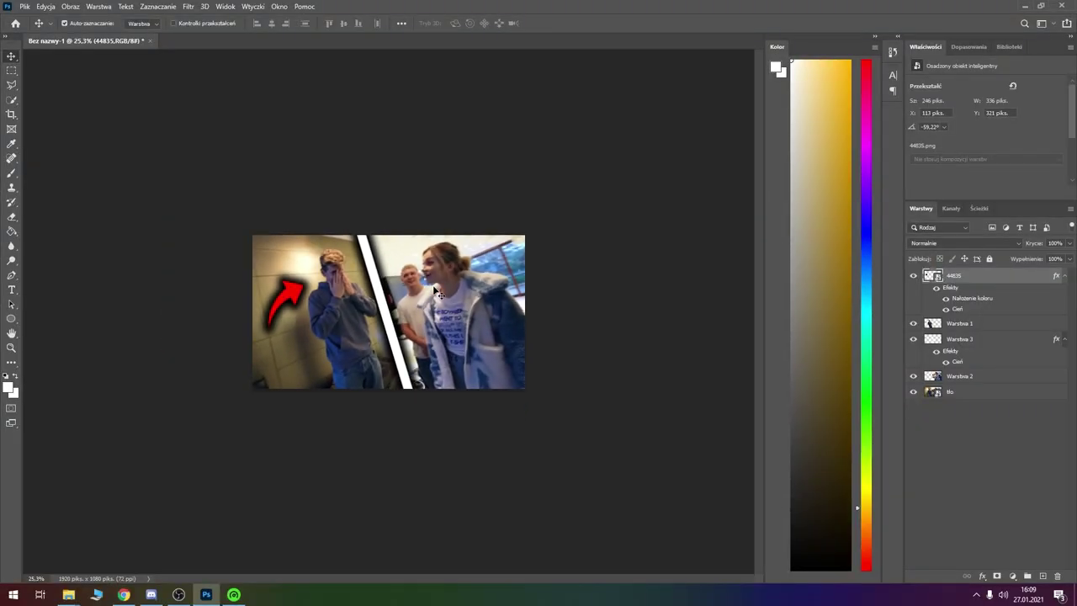
scroll(436, 292, "up", 2)
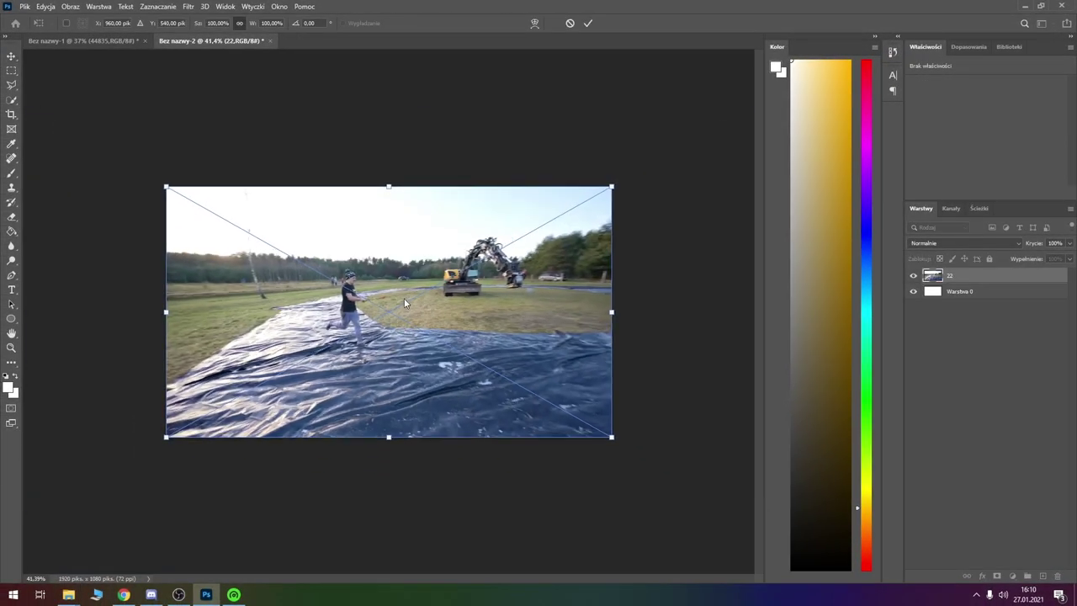
Enlarge the placed field photo to fill the canvas and commit it
key("alt+space")
key("Escape")
left_click_drag(611, 184, 648, 162)
key("Return")
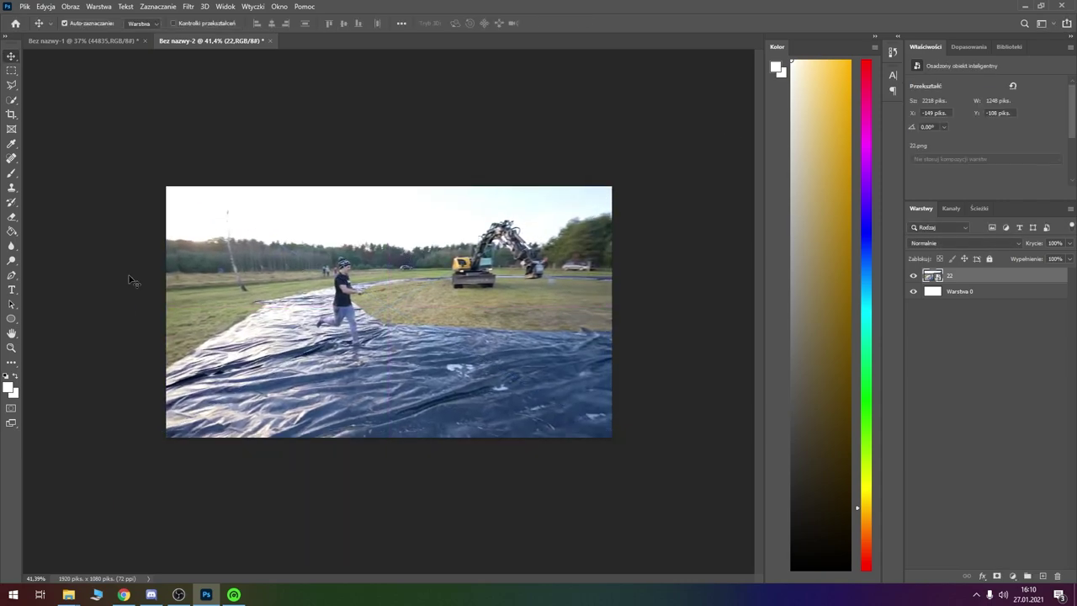
key("ctrl+plus")
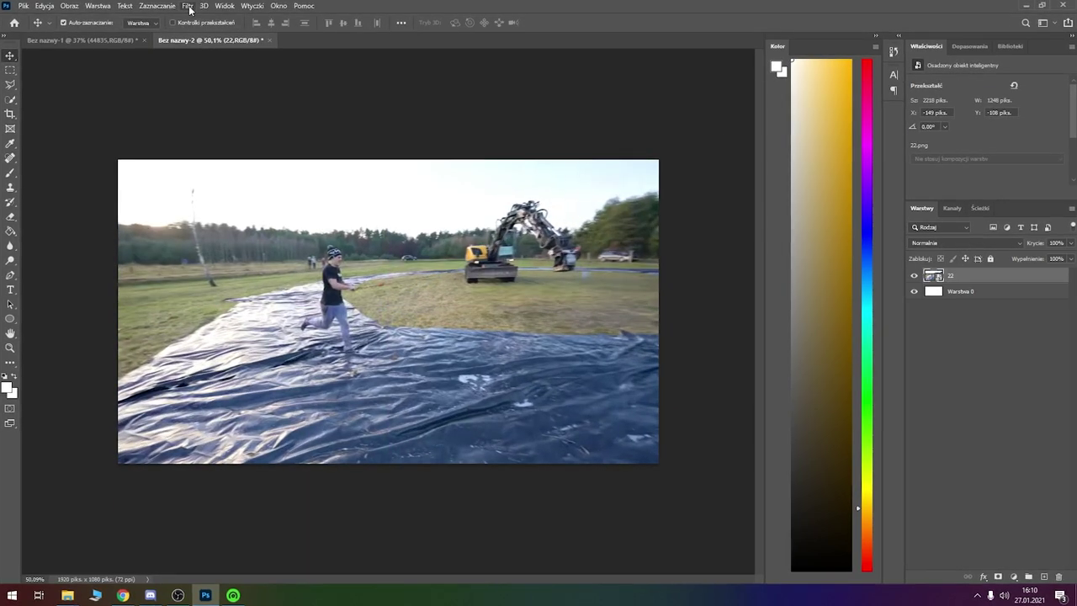
Apply a Camera Raw filter: exposure -0.10, contrast +15, whites +21, blacks +25, texture +36
left_click(187, 6)
left_click(217, 88)
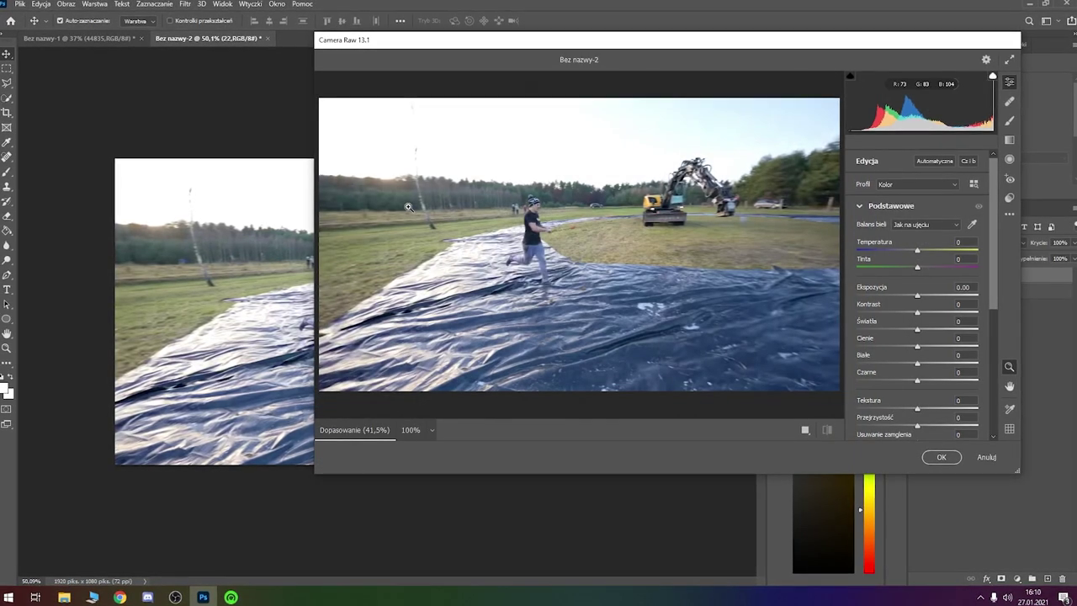
left_click_drag(917, 296, 916, 297)
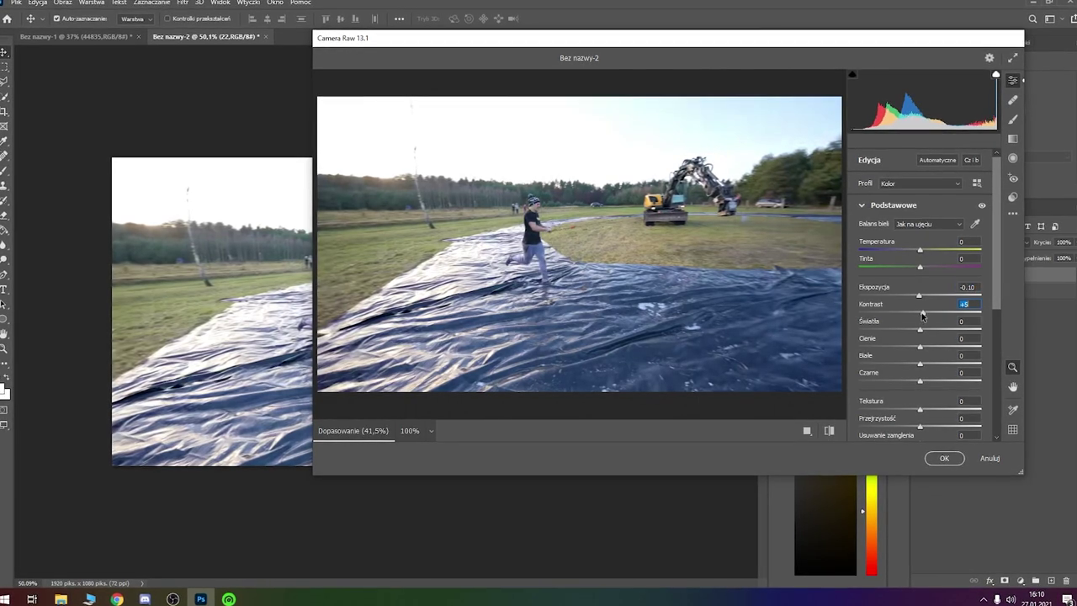
left_click_drag(925, 345, 921, 345)
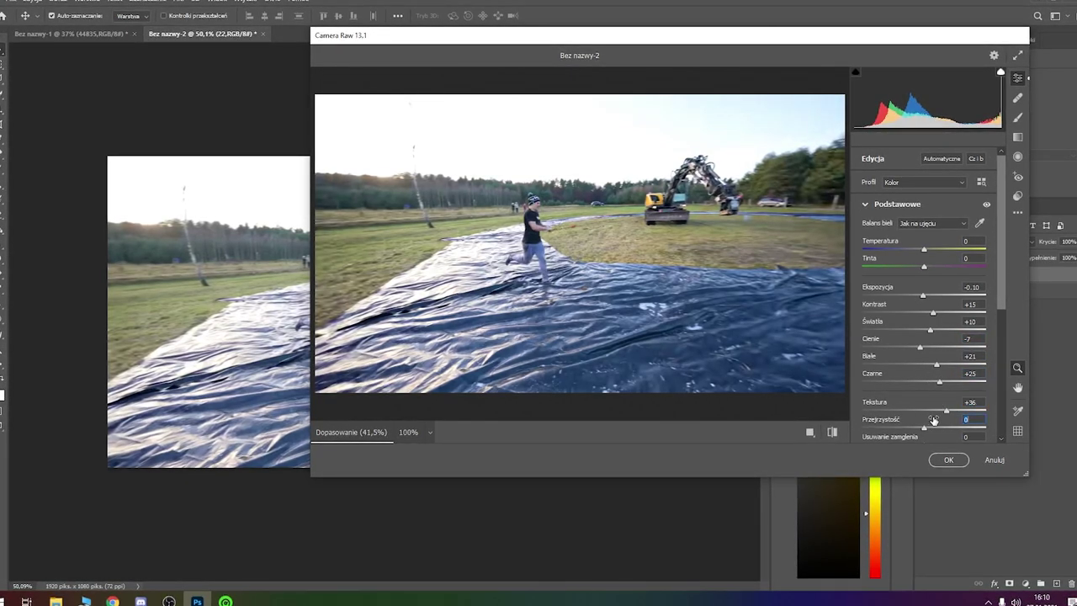
left_click(939, 459)
key("ctrl+plus")
key("ctrl+plus")
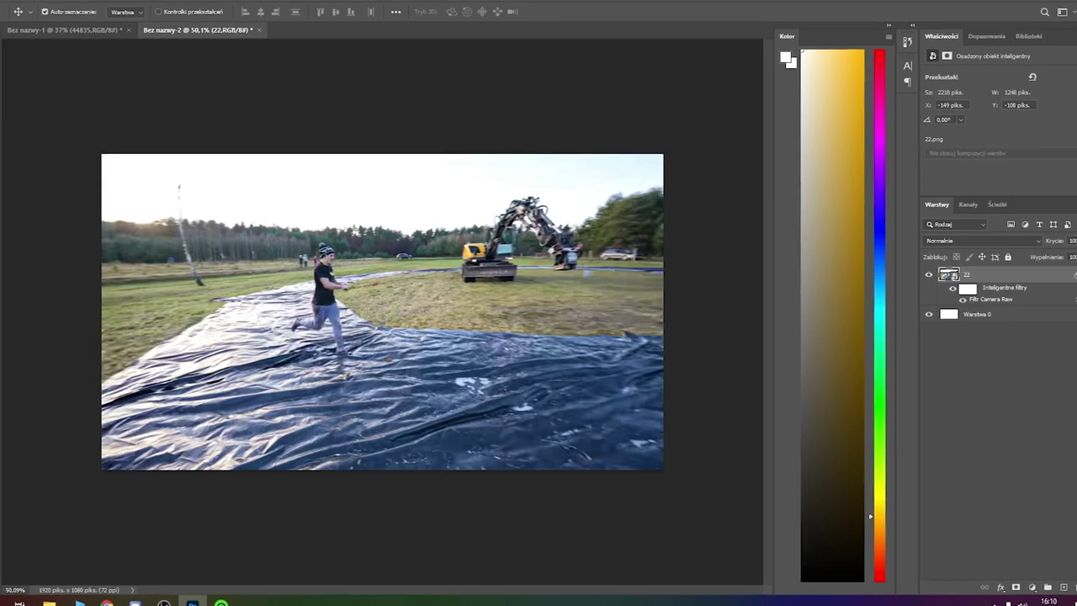
Draw a white-filled circle around the runner on a new layer
left_click(4, 60)
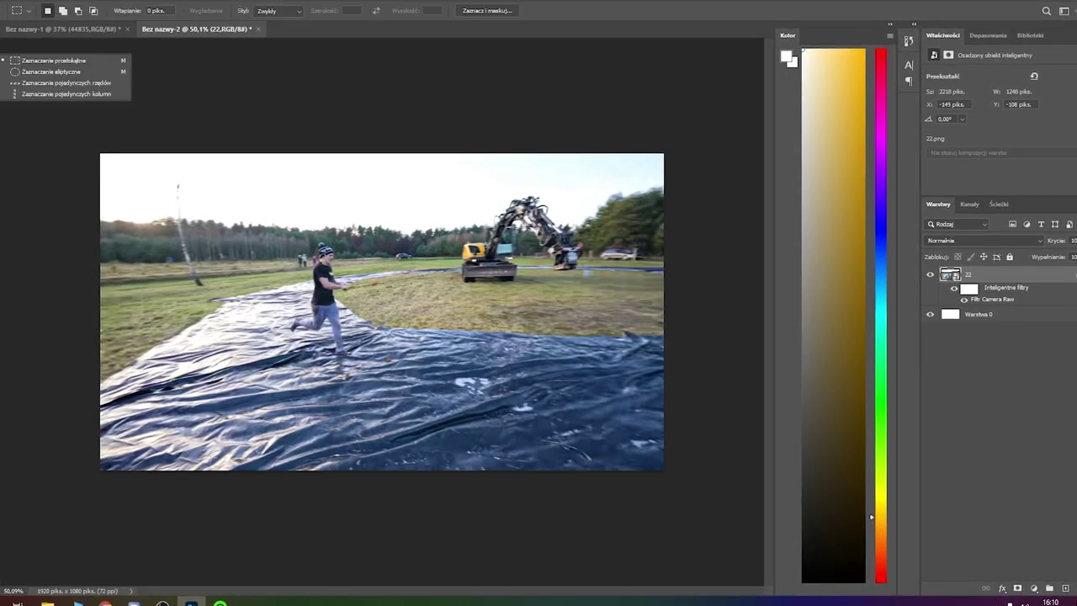
left_click(45, 74)
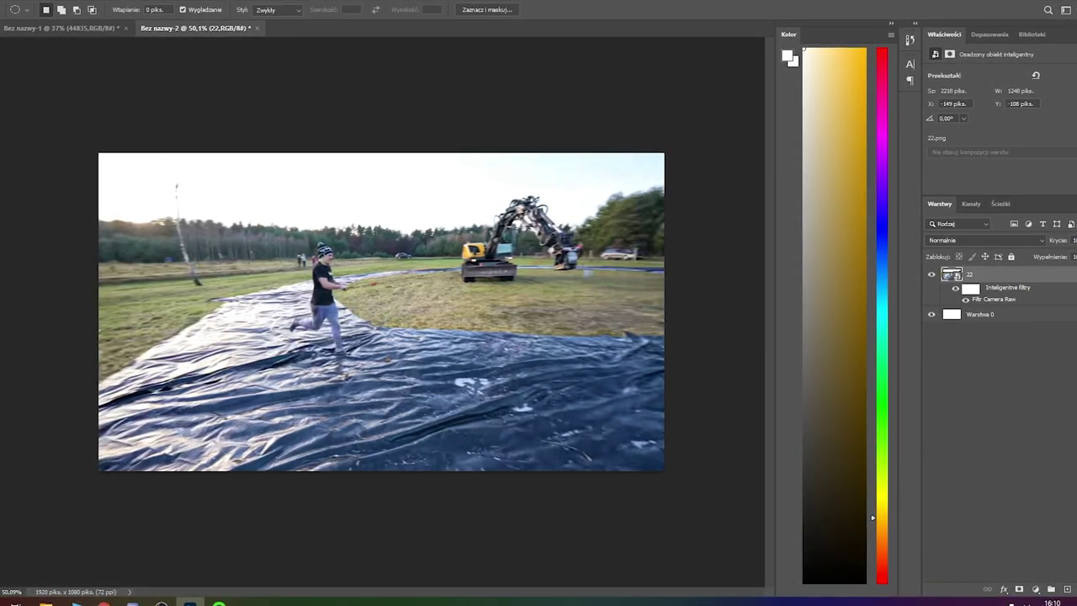
left_click(1066, 591)
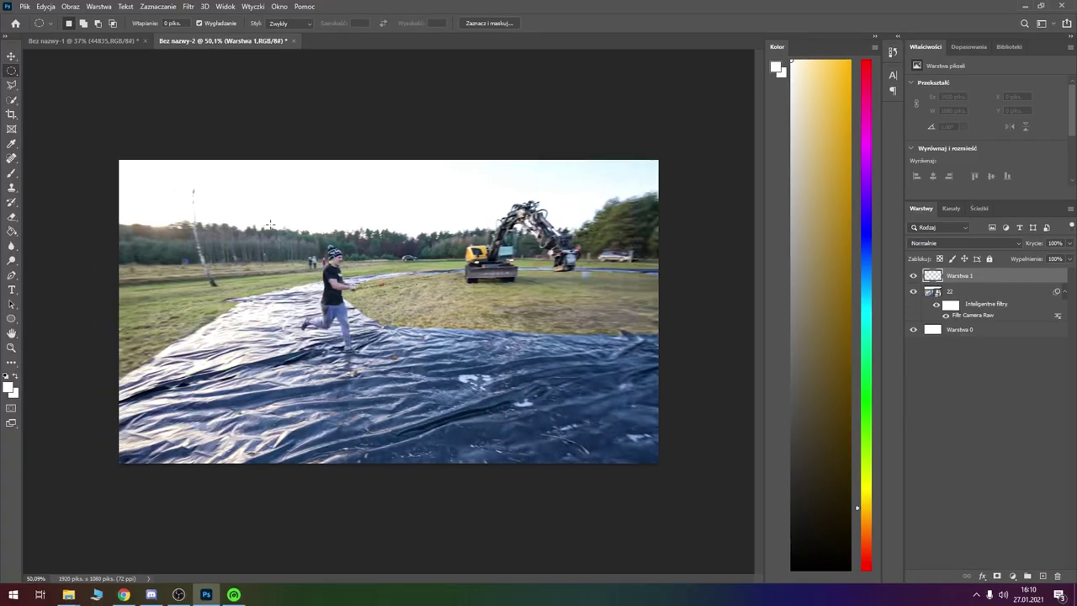
left_click_drag(381, 353, 453, 408)
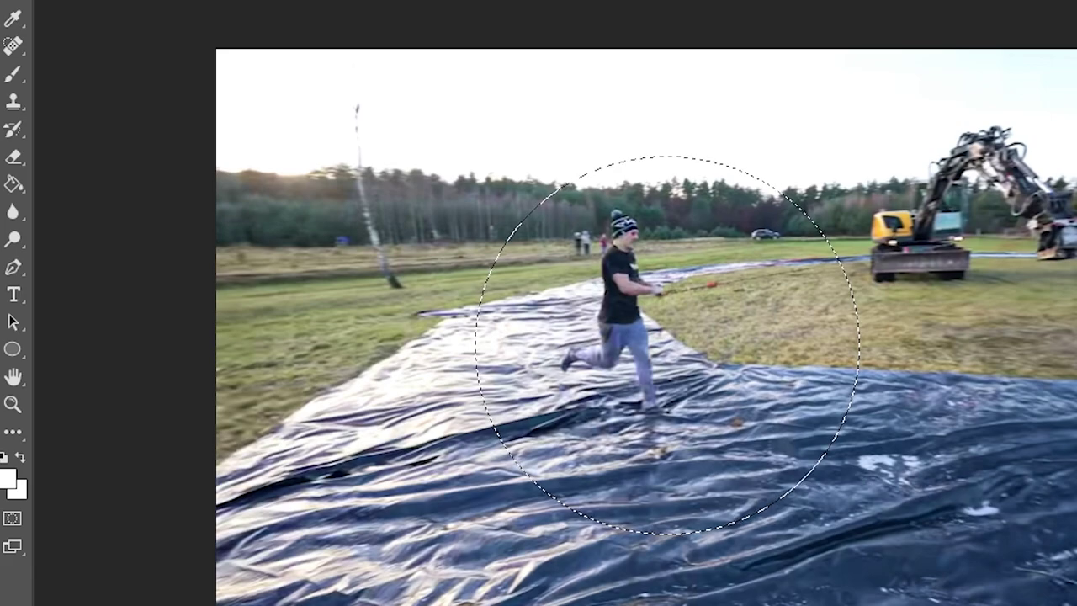
left_click(708, 300)
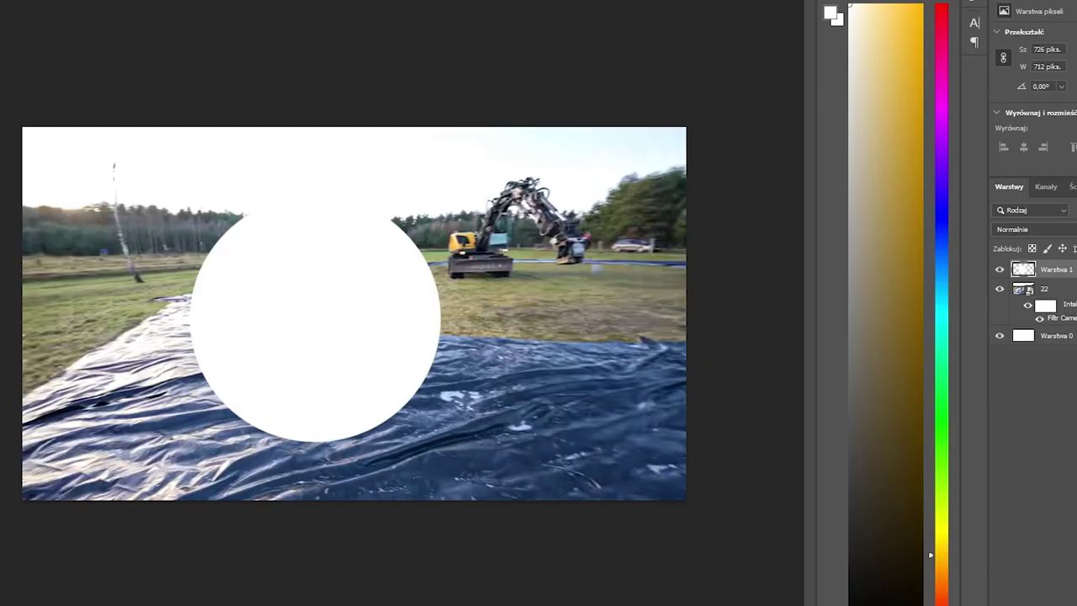
Give the circle a thick red stroke in Layer Style
double_click(1051, 271)
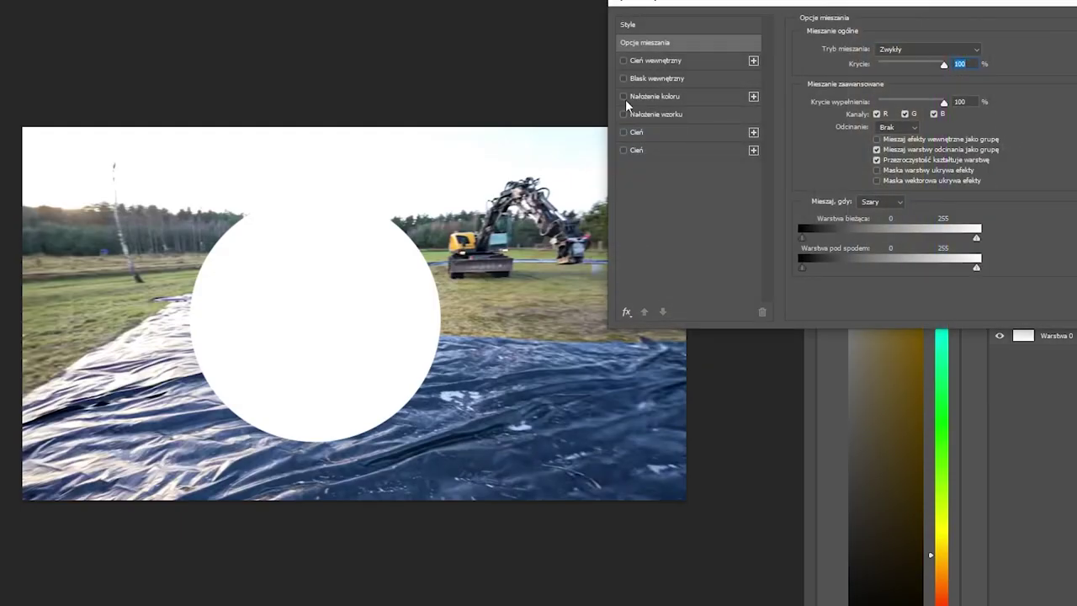
left_click(626, 312)
left_click(648, 327)
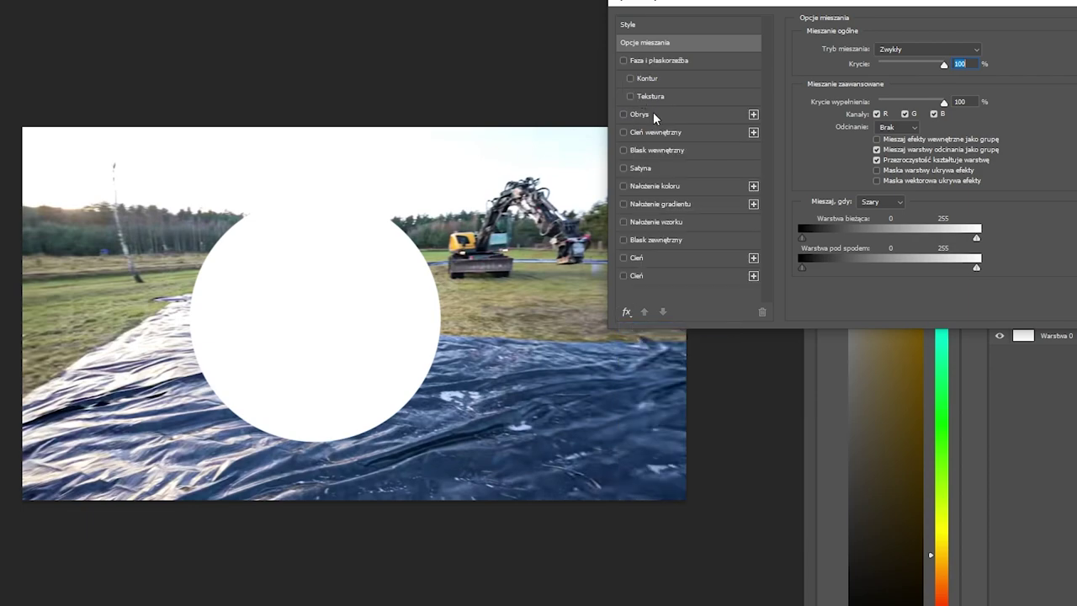
left_click(653, 115)
left_click(832, 148)
left_click(762, 35)
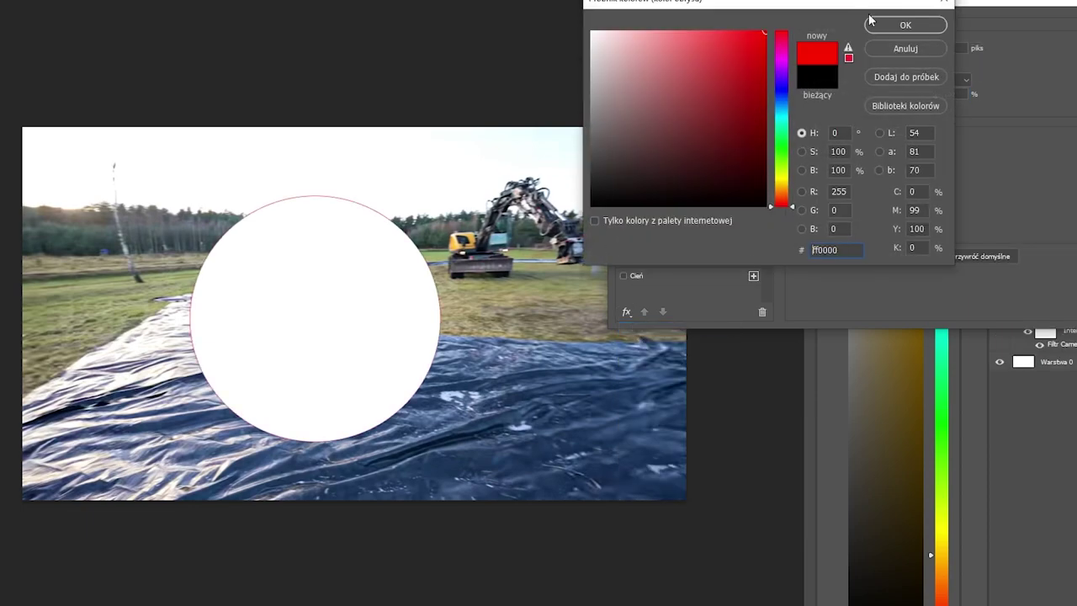
left_click(900, 24)
left_click_drag(866, 49, 872, 49)
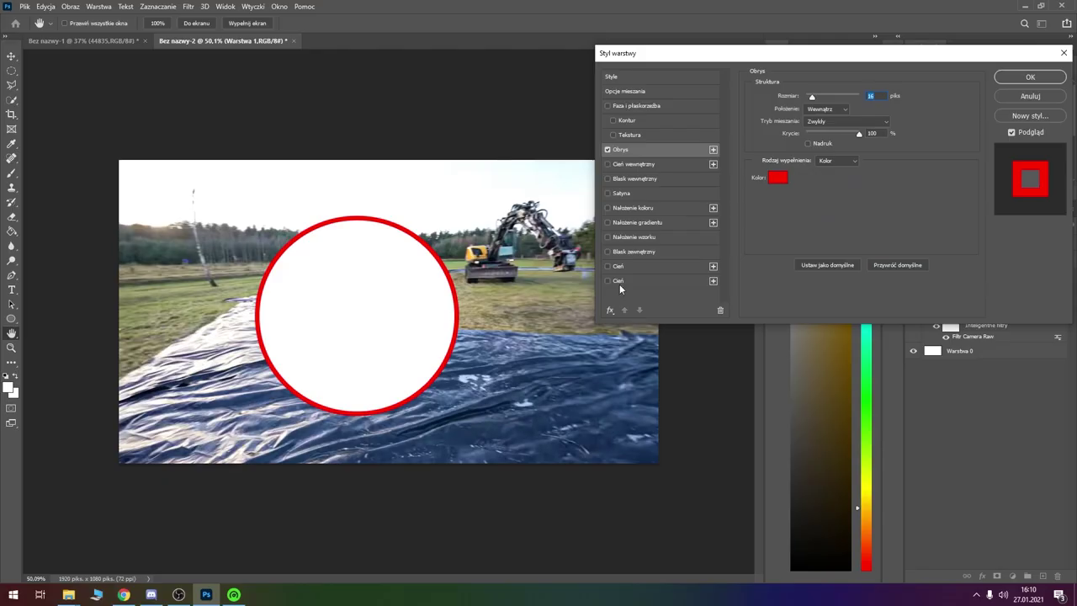
Add a large, spread-out dark drop shadow to the circle
left_click(618, 280)
left_click_drag(817, 160, 818, 162)
left_click_drag(1041, 192, 1049, 193)
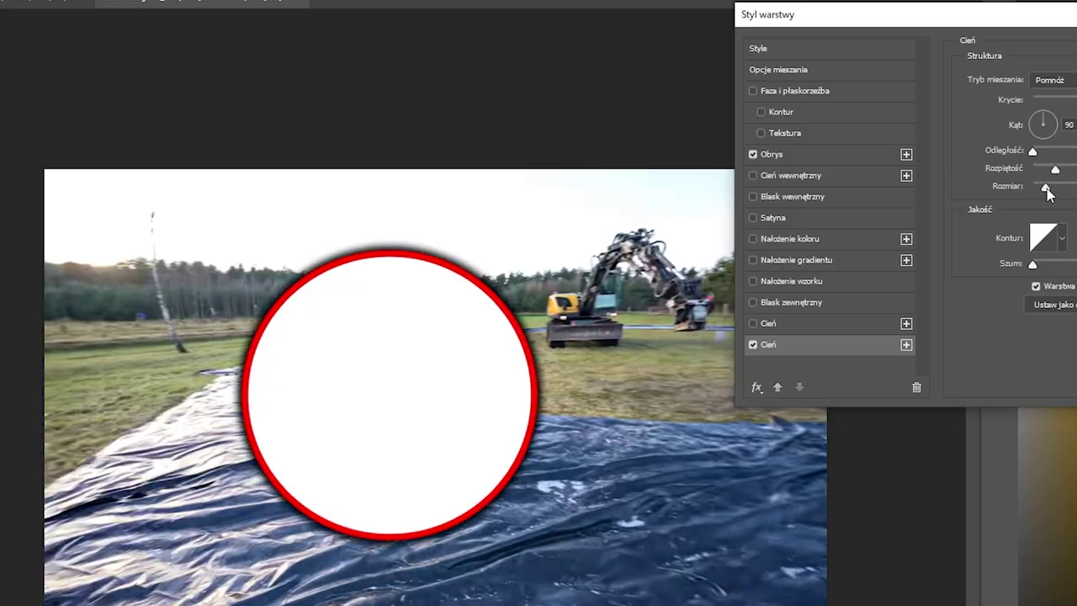
left_click(1018, 76)
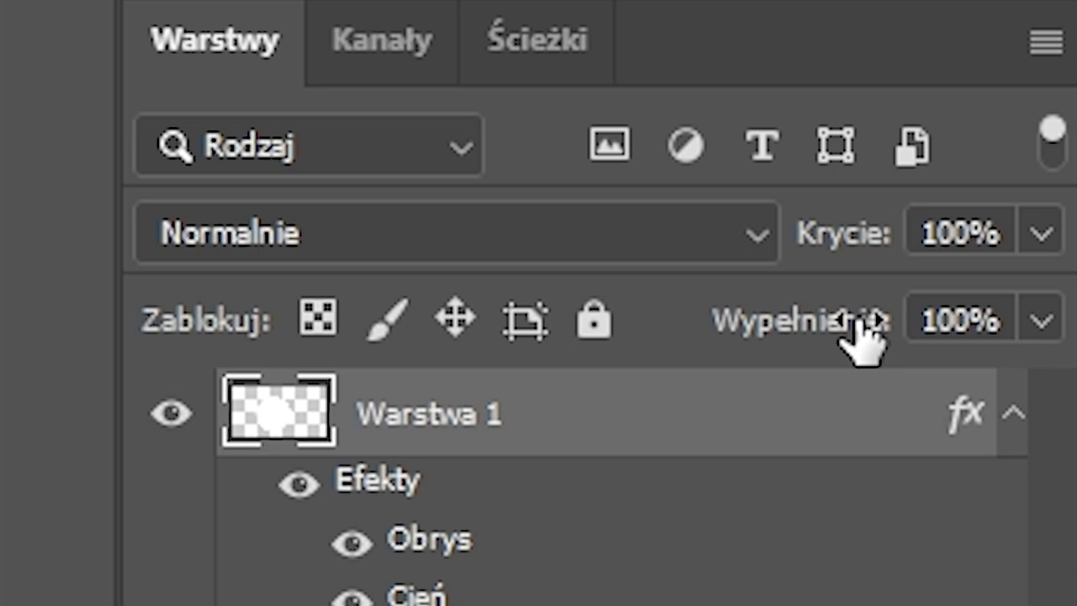
Set the circle's Fill to 0% and resize the hollow ring to frame the runner
left_click_drag(862, 324, 778, 324)
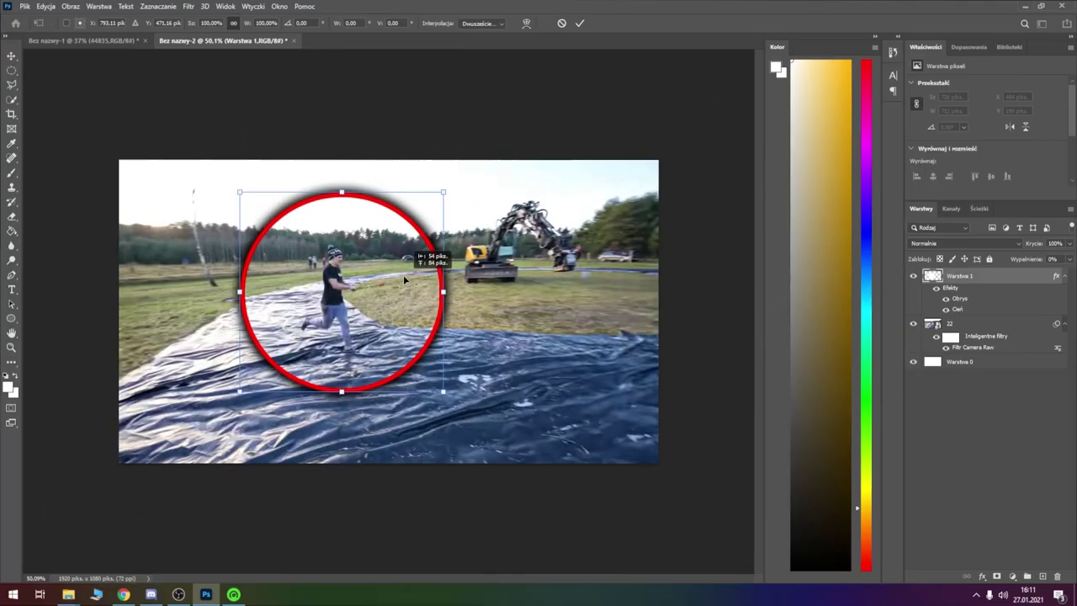
left_click_drag(432, 384, 360, 312)
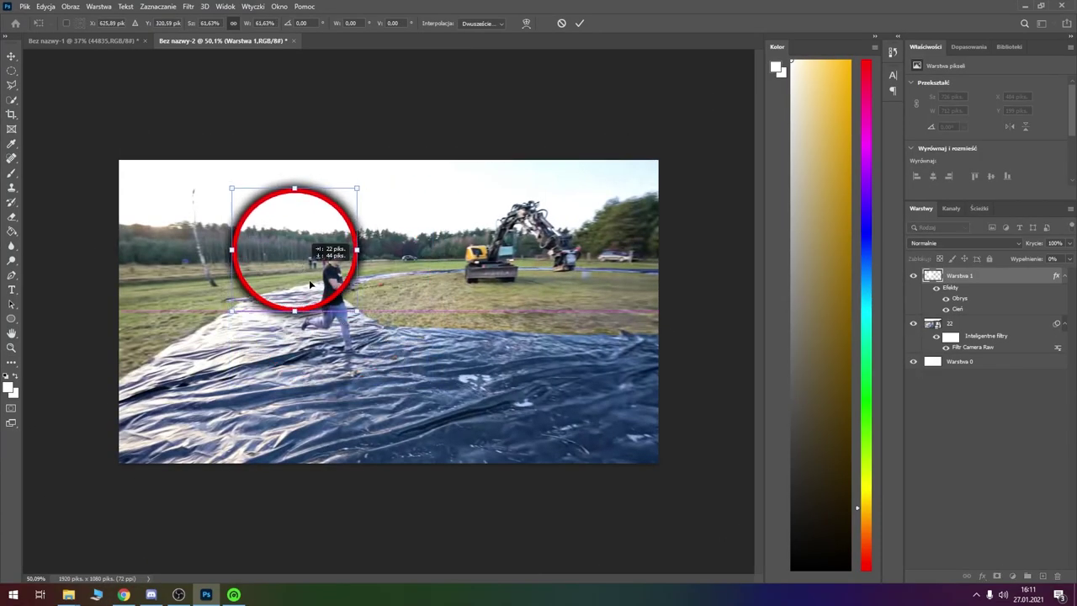
left_click_drag(300, 262, 337, 303)
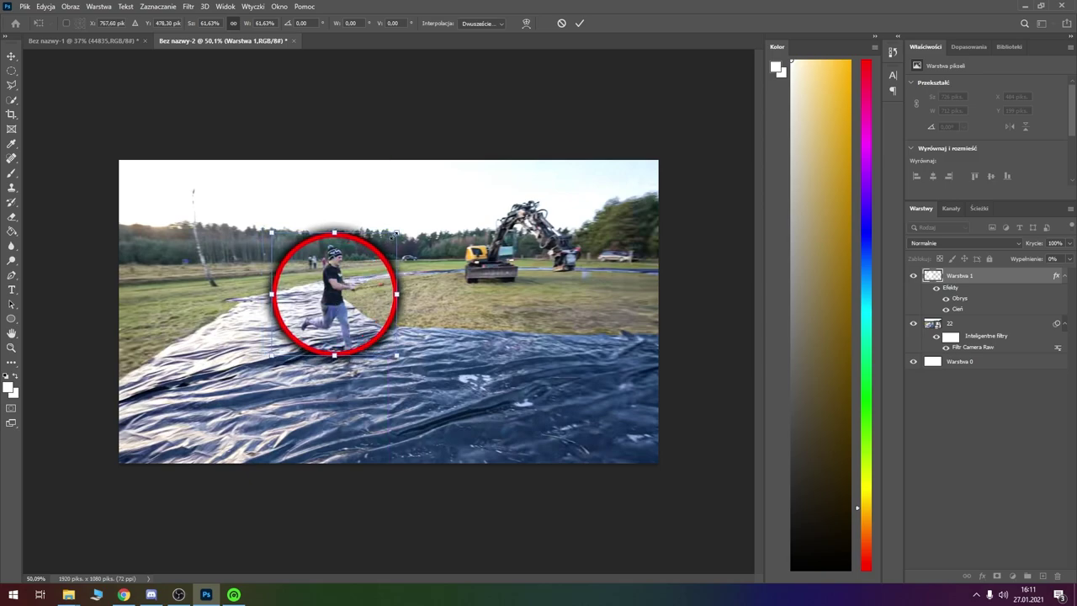
mouse_move(395, 233)
left_mouse_down()
mouse_move(385, 268)
mouse_move(416, 223)
left_mouse_up()
key("Return")
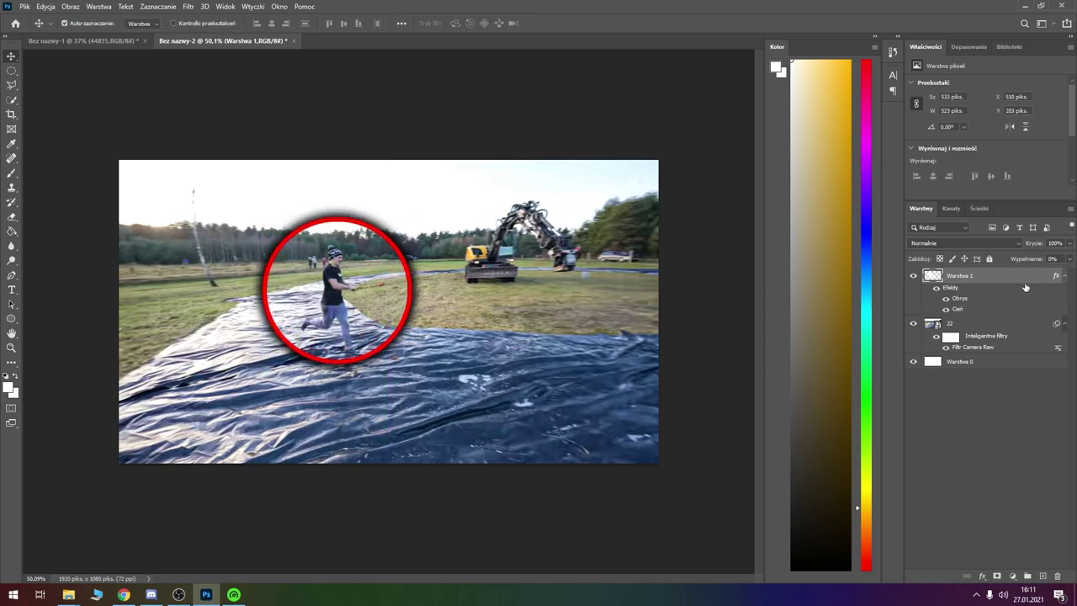
Soften the ring's drop shadow to 34% opacity, 43% spread and 161 px size
double_click(1019, 287)
left_click(636, 280)
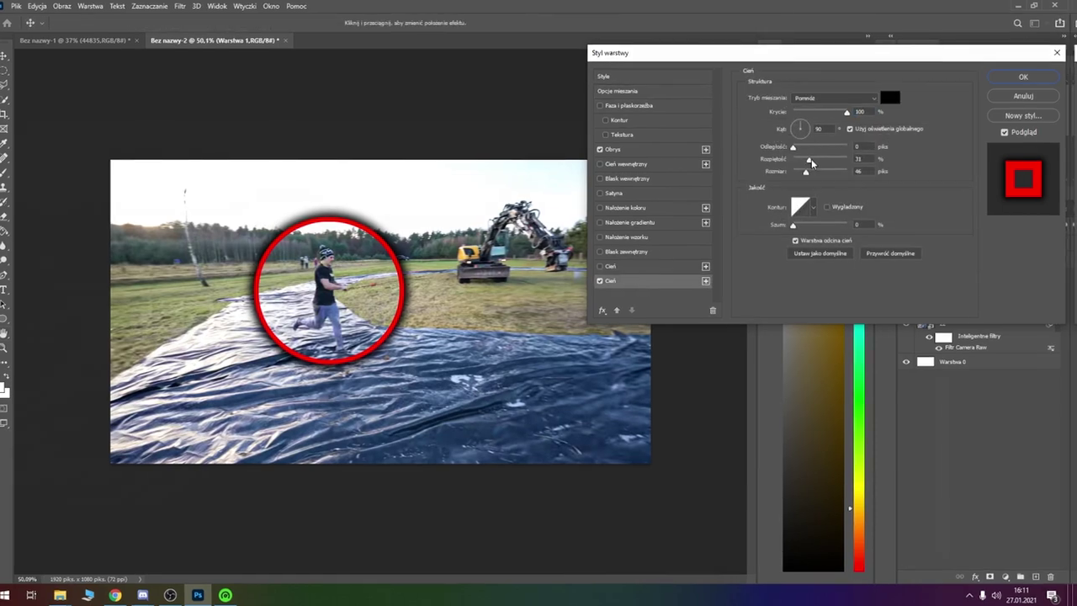
left_click_drag(807, 172, 852, 173)
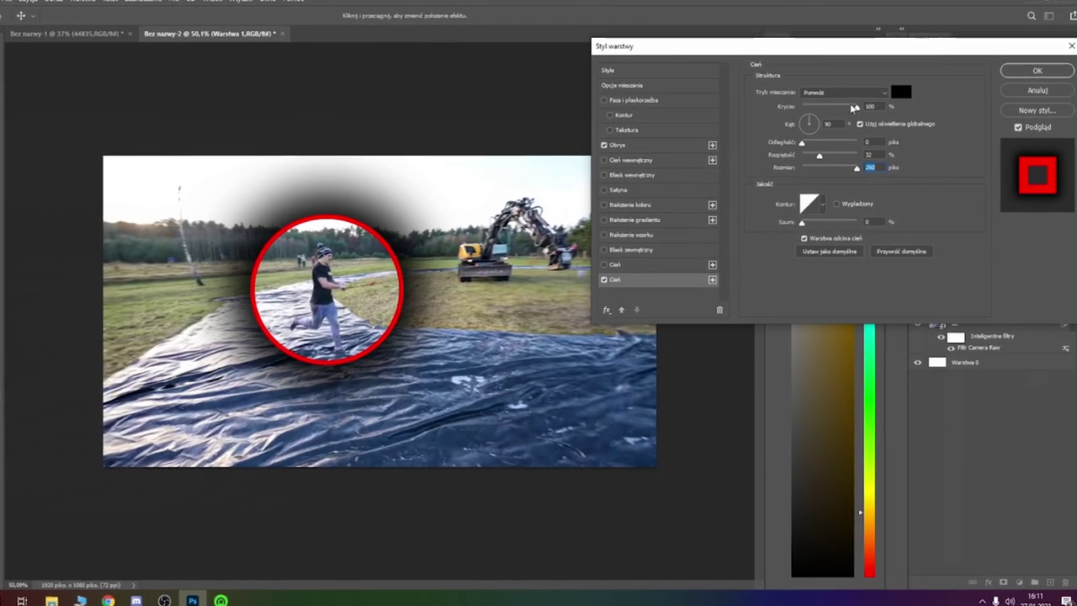
mouse_move(853, 106)
left_mouse_down()
mouse_move(817, 108)
mouse_move(827, 112)
left_mouse_up()
left_click_drag(814, 155, 837, 170)
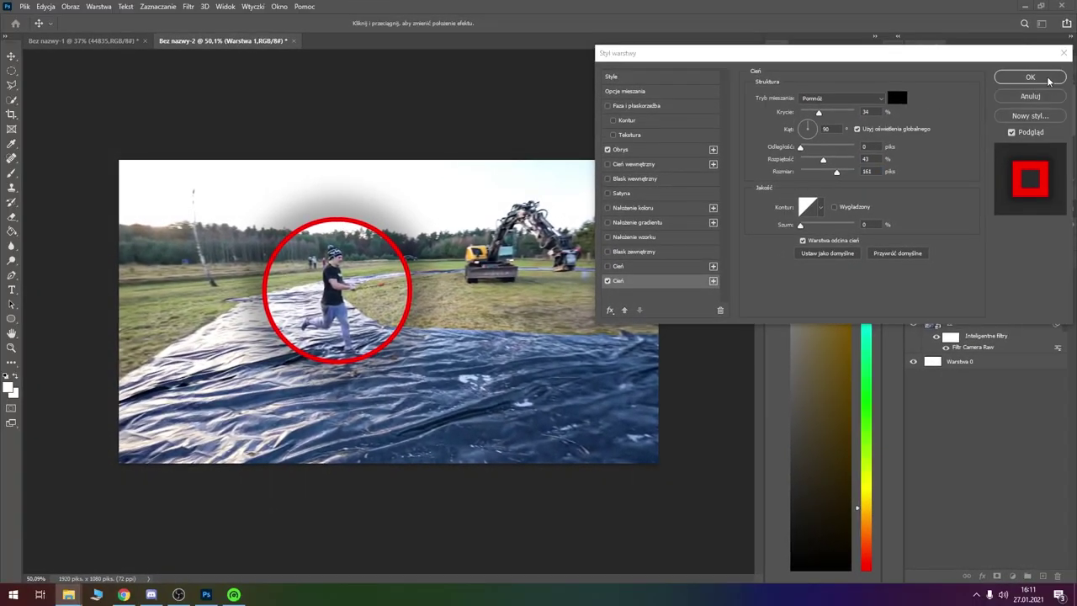
left_click(139, 248)
key("Return")
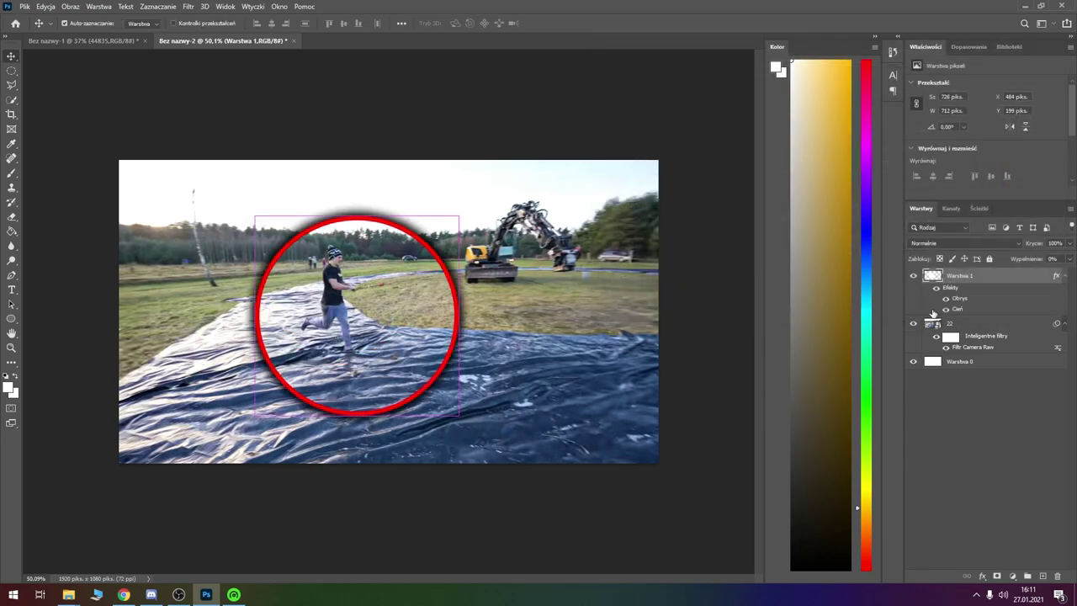
Turn off the ring's drop shadow in Layer Style
double_click(932, 313)
left_click(608, 280)
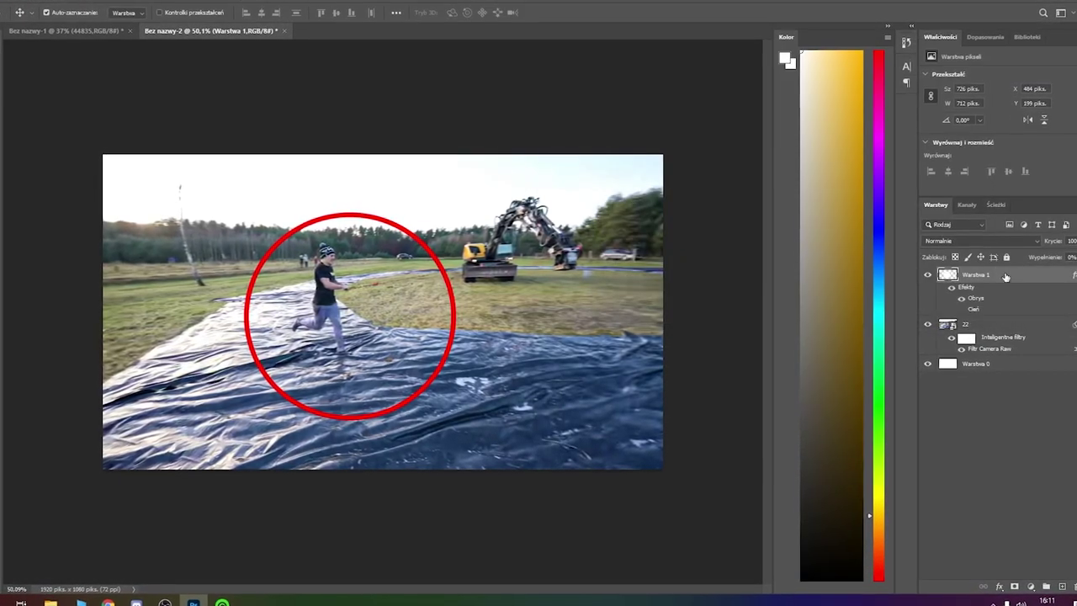
right_click(1005, 276)
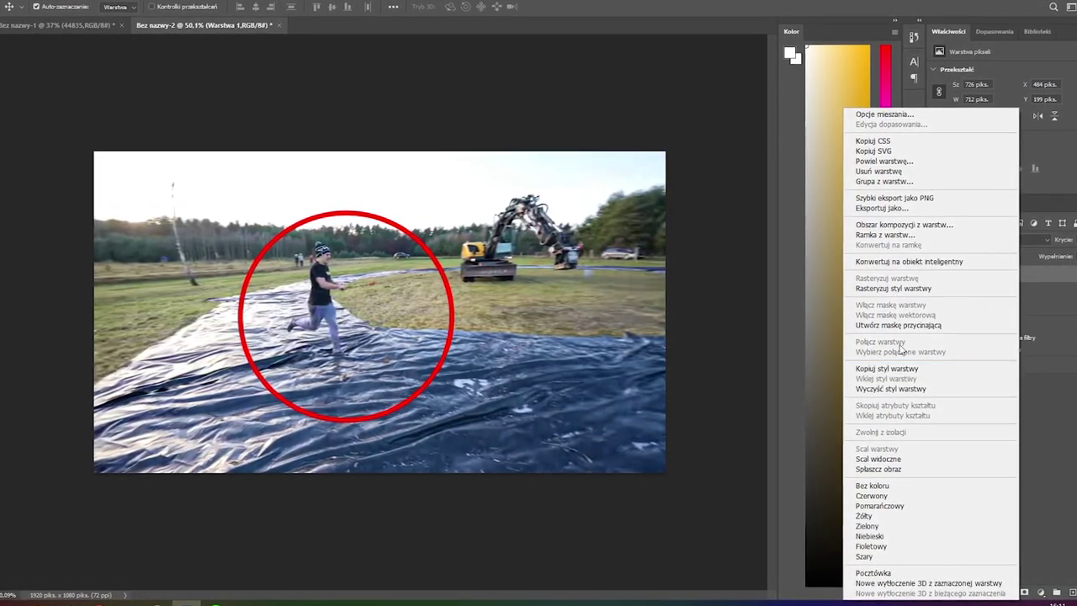
key("Escape")
Shrink the red ring to frame the runner more tightly
key("ctrl+t")
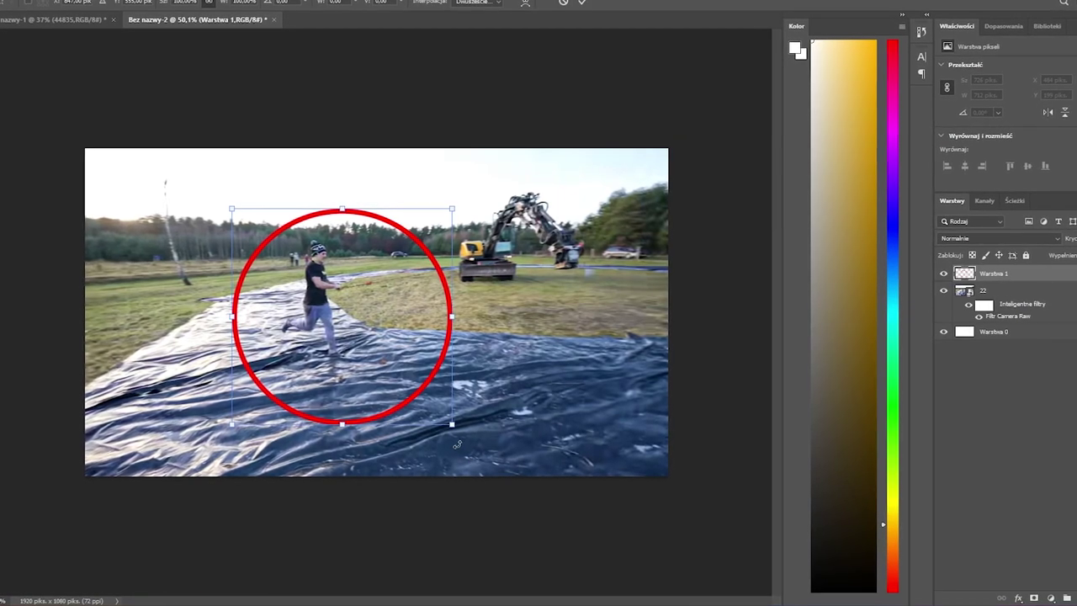
left_click_drag(457, 444, 342, 345)
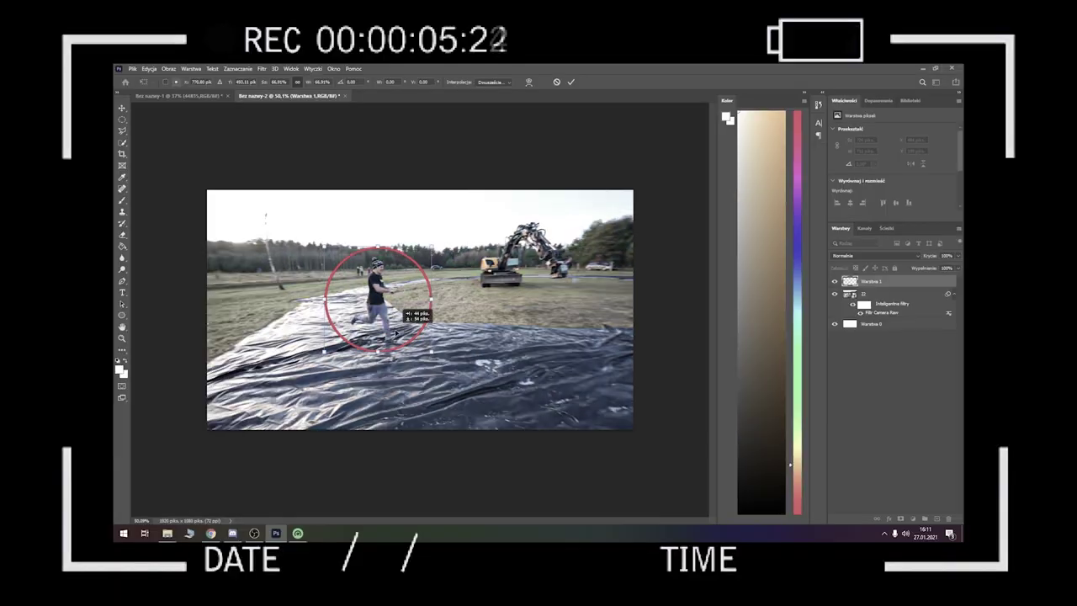
key("Return")
Add a second, black stroke positioned outside the red ring
double_click(978, 280)
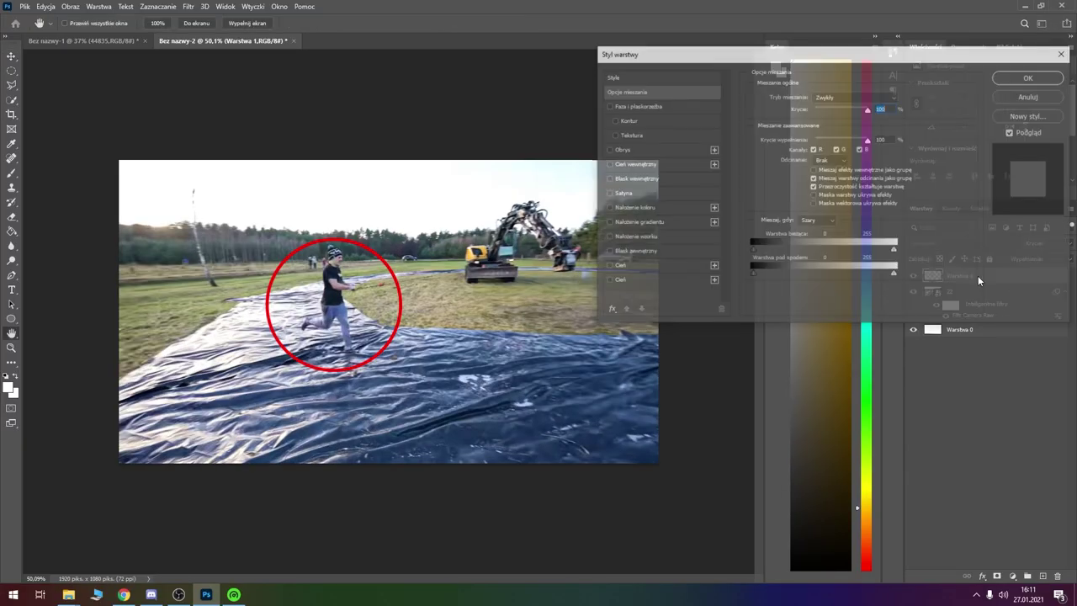
left_click(637, 150)
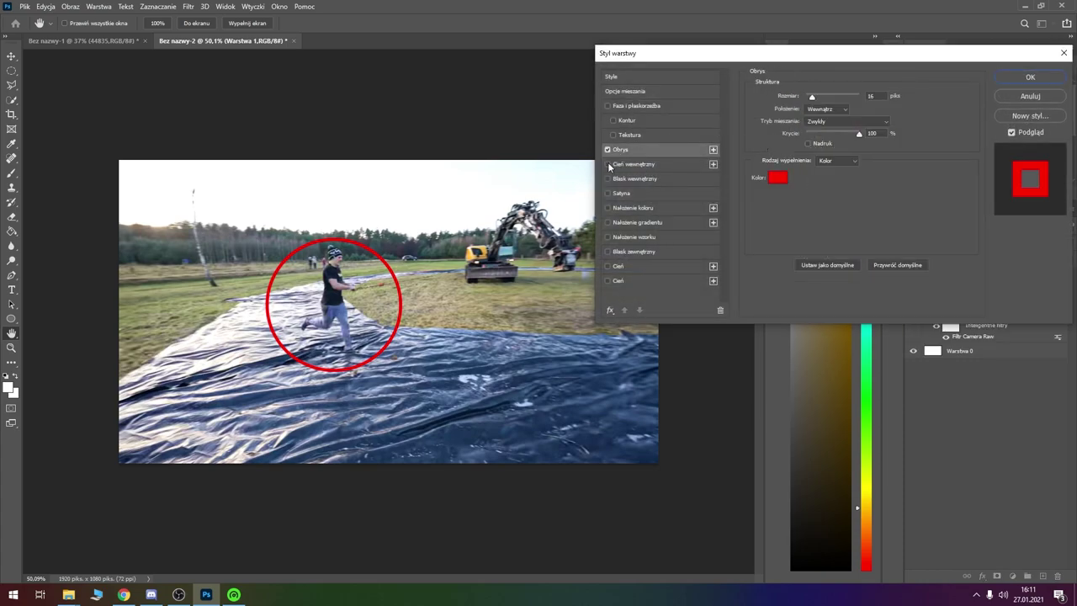
left_click(608, 311)
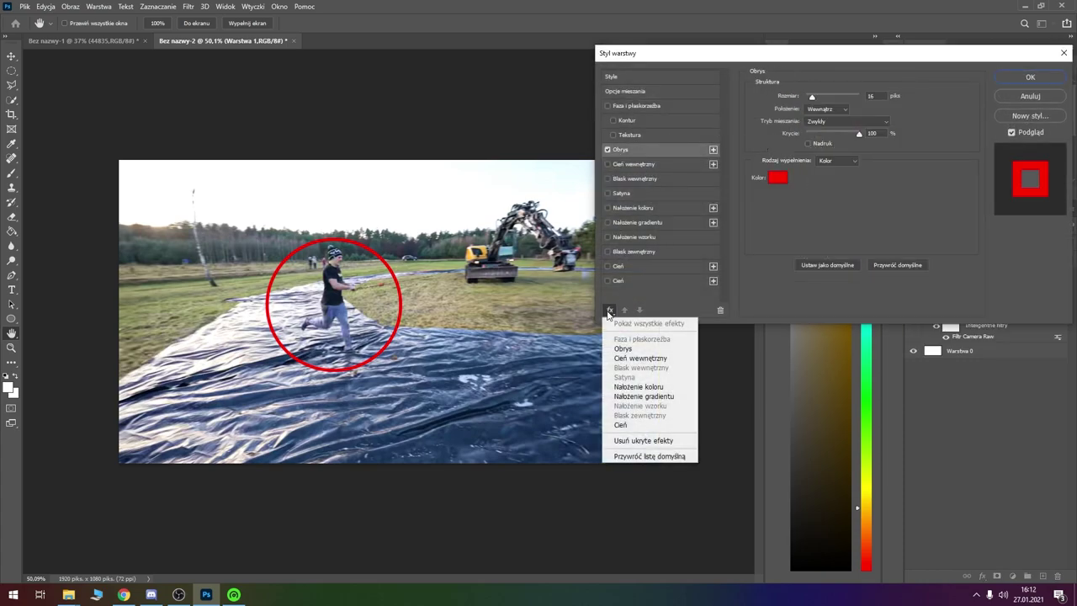
left_click(624, 348)
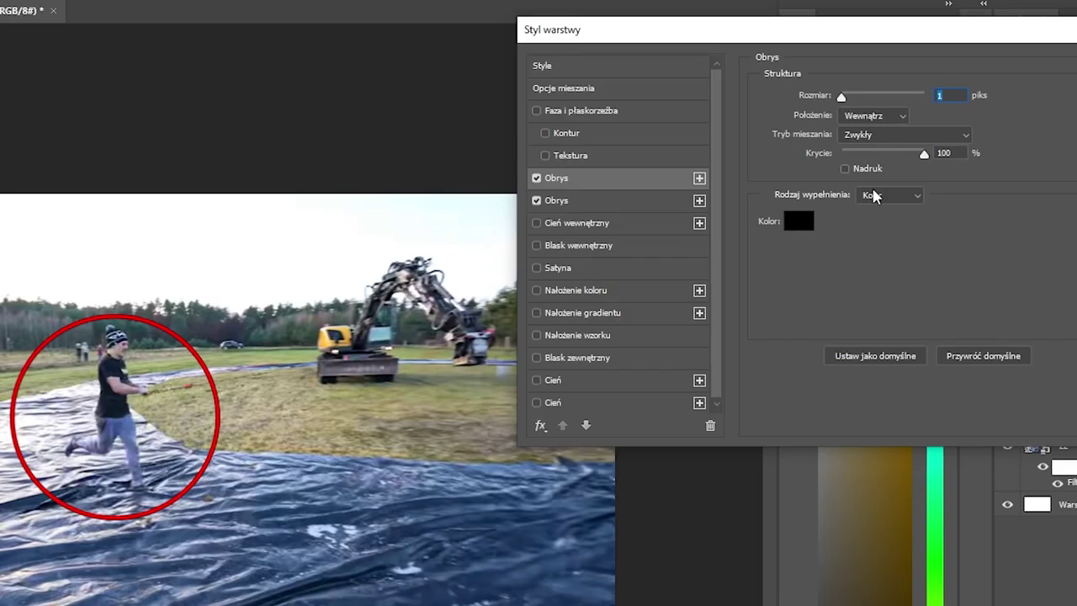
left_click(875, 132)
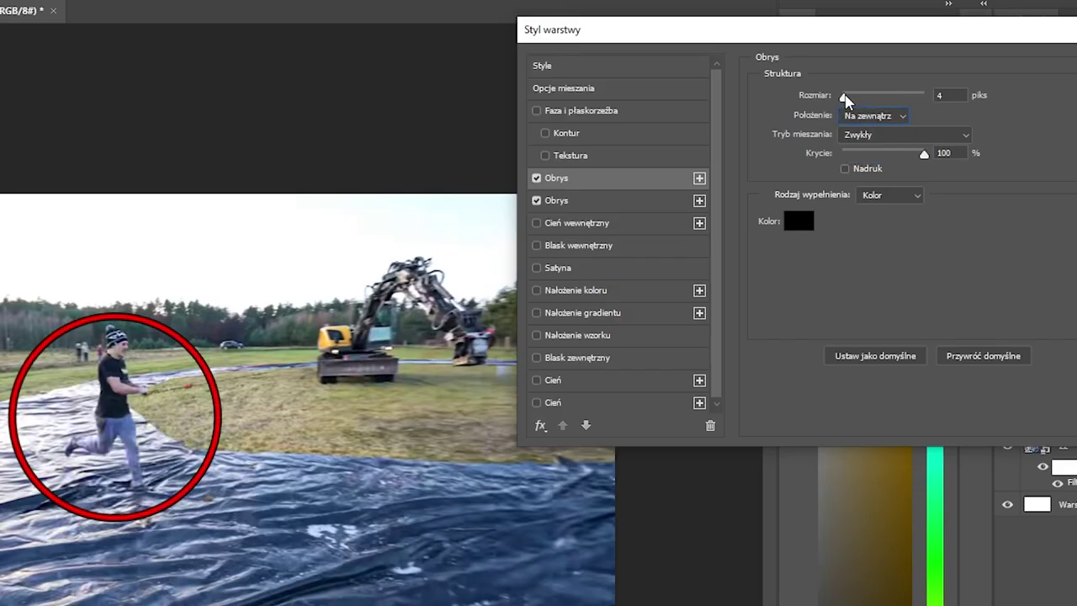
left_click_drag(845, 99, 848, 100)
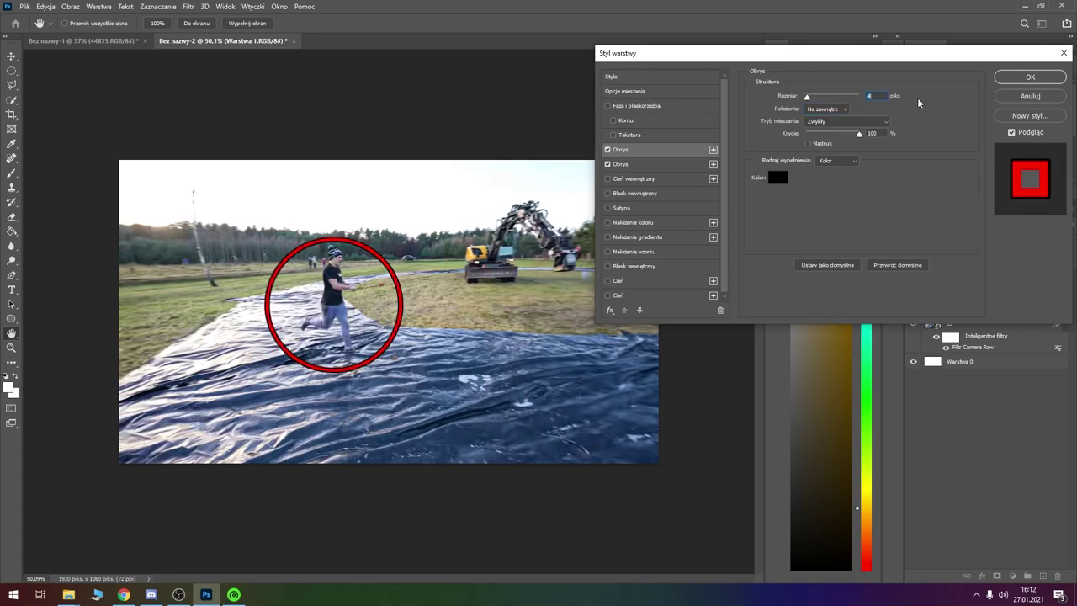
left_click(1028, 76)
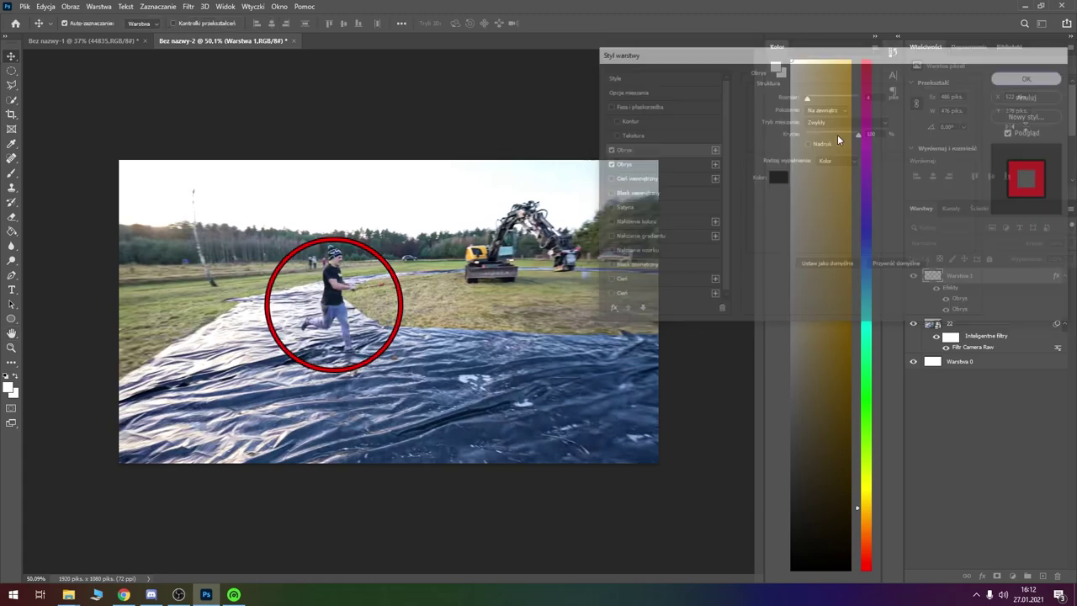
Nudge the ring upward and thicken its black outer border to 10 px
key("v")
left_click_drag(383, 276, 382, 268)
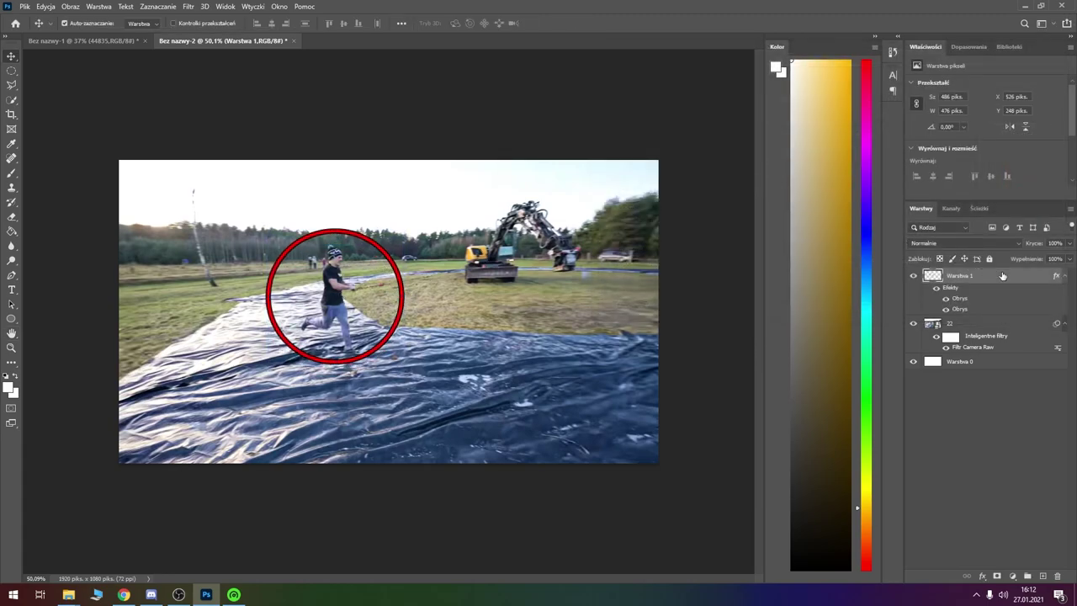
double_click(1002, 276)
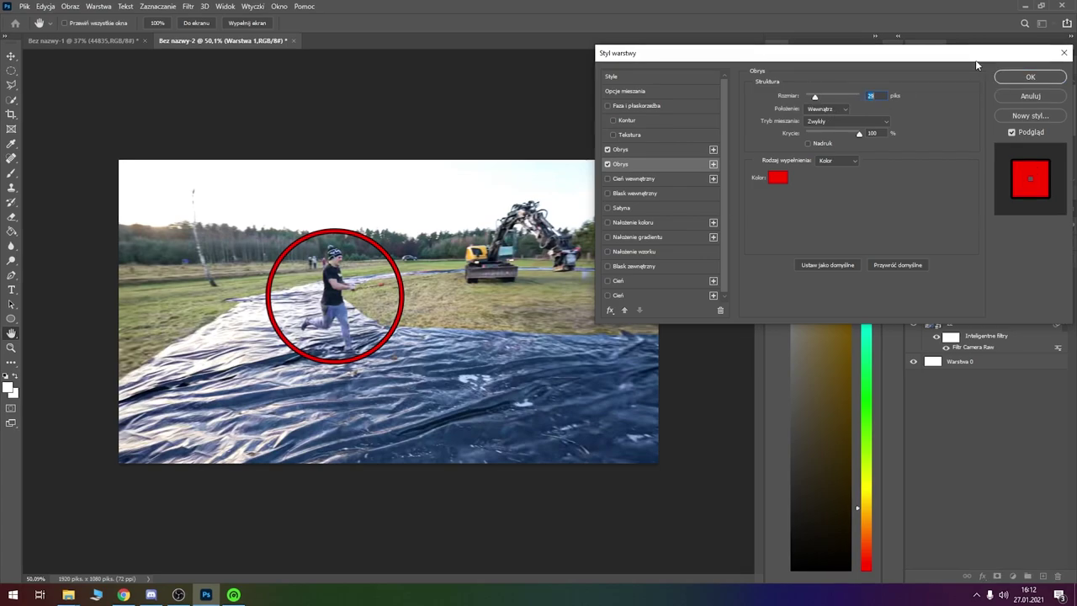
left_click(1005, 76)
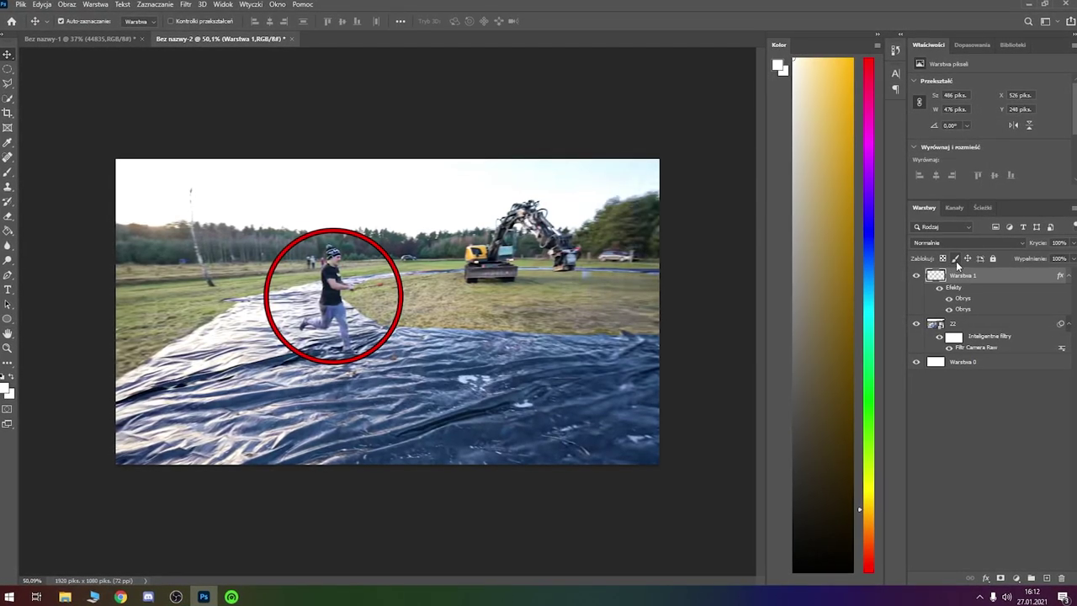
double_click(960, 298)
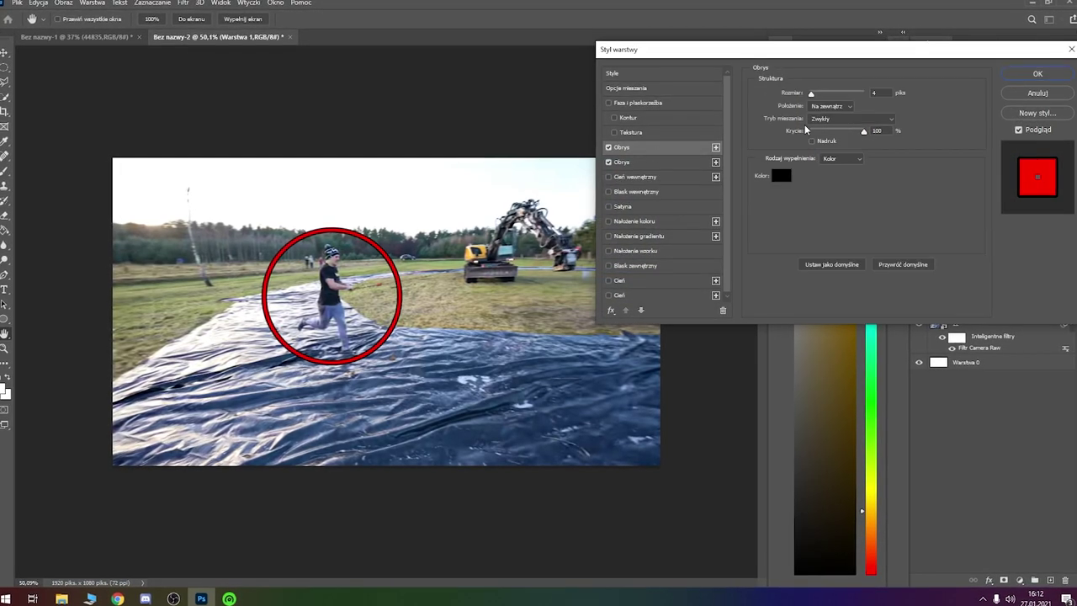
left_click_drag(812, 91, 821, 93)
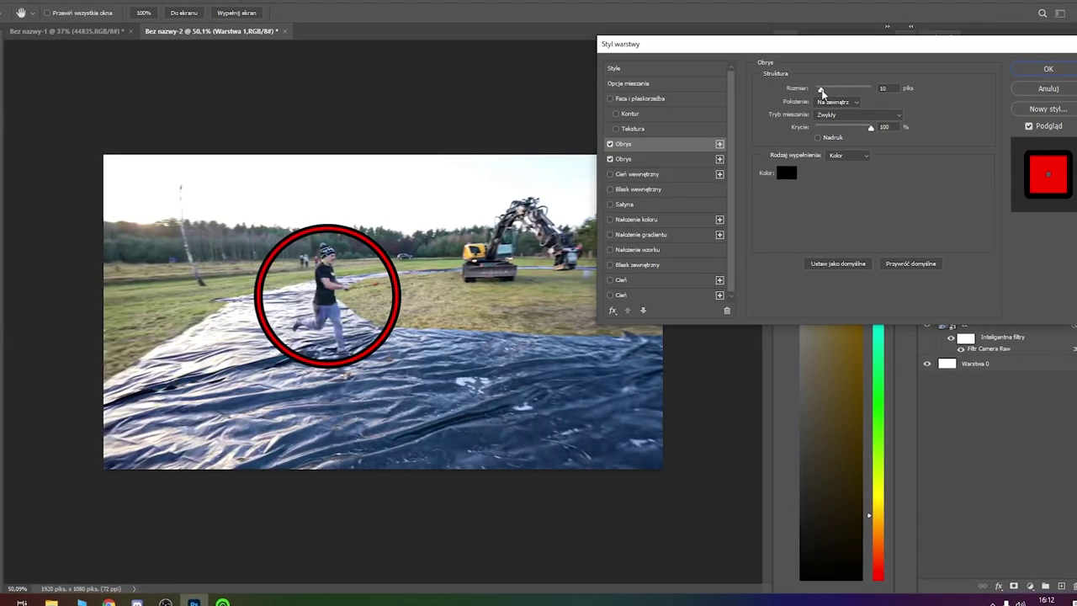
key("Return")
scroll(354, 339, "down", 3)
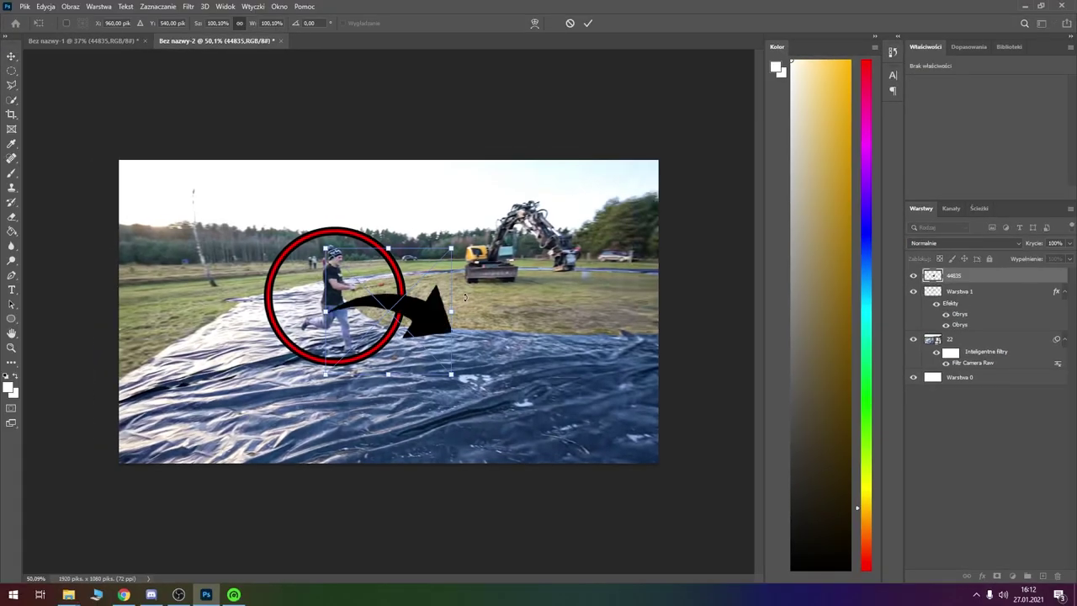
Give the placed arrow a yellow Color Overlay and an enlarged drop shadow
key("Return")
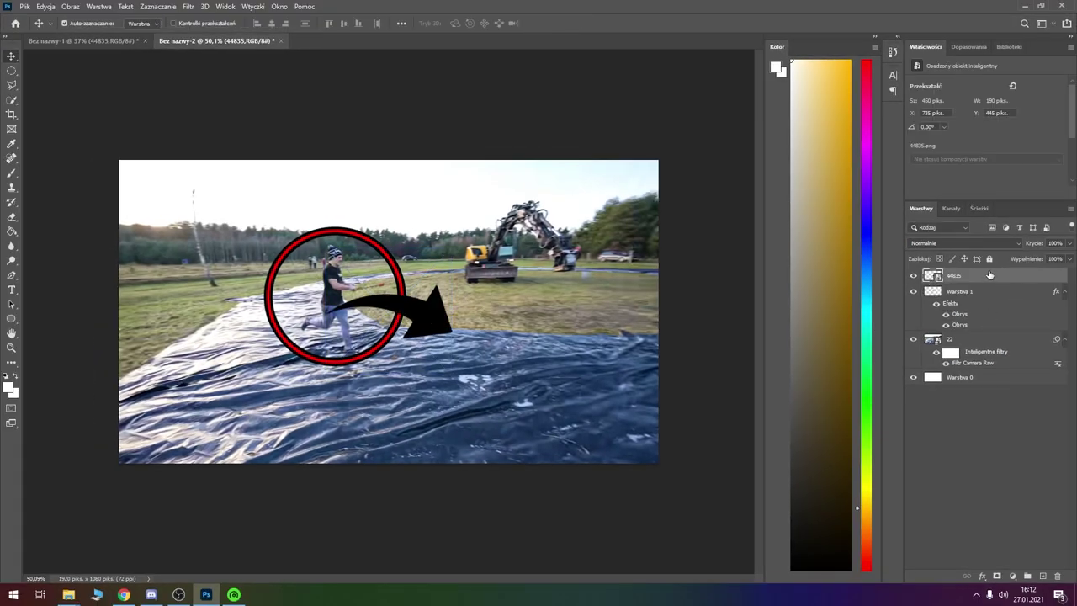
double_click(989, 275)
left_click(623, 222)
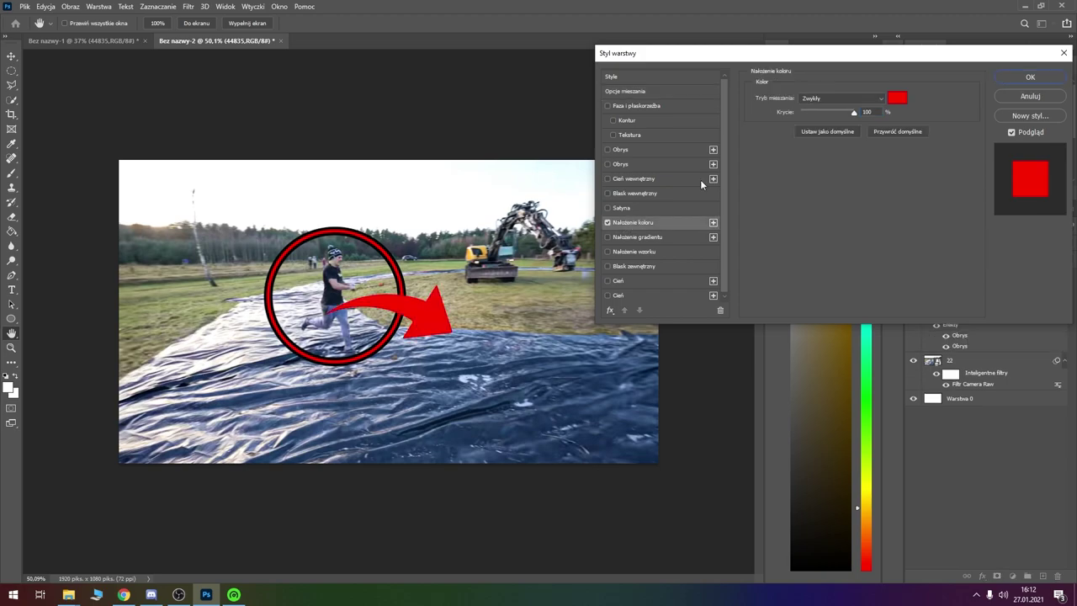
left_click(896, 98)
left_click_drag(736, 220, 740, 205)
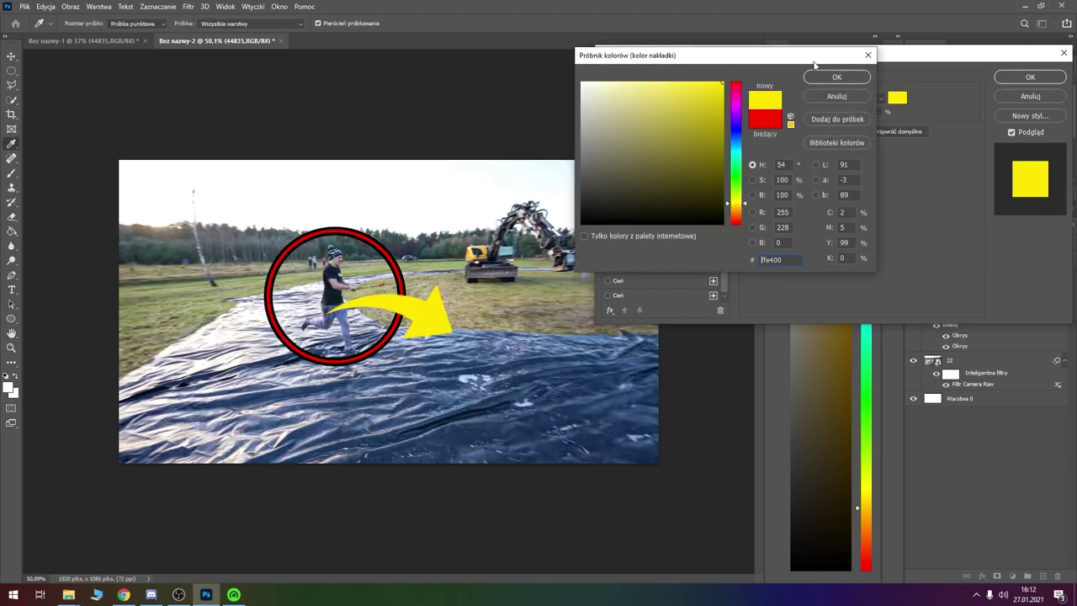
left_click(836, 76)
left_click(633, 286)
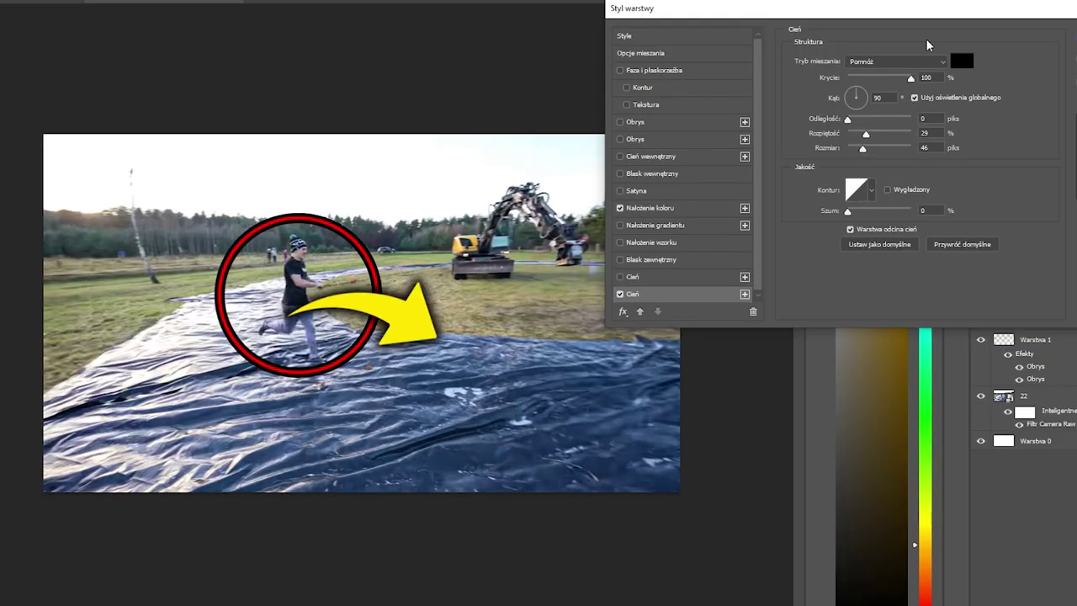
left_click_drag(866, 133, 867, 148)
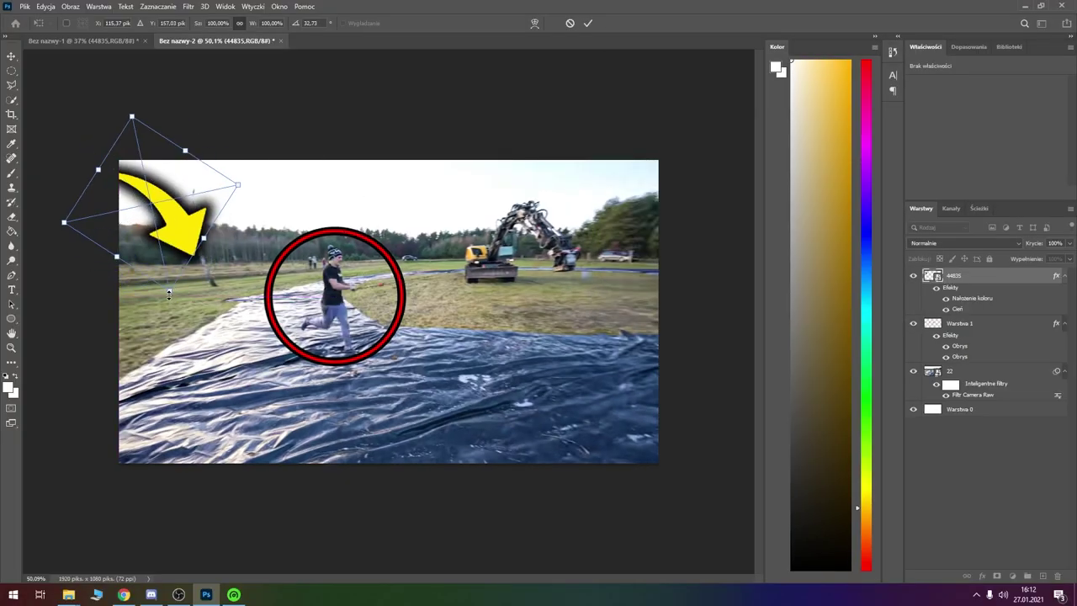
Rotate and enlarge the yellow arrow to 606×268 px, aiming it at the runner
left_click_drag(169, 292, 252, 225)
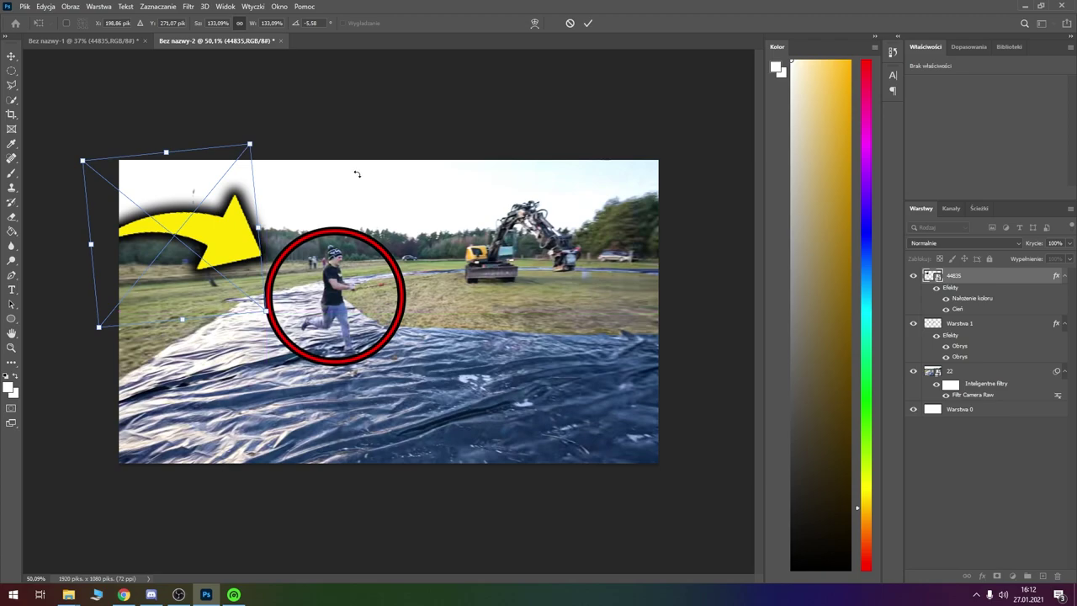
key("Return")
scroll(379, 336, "down", 3)
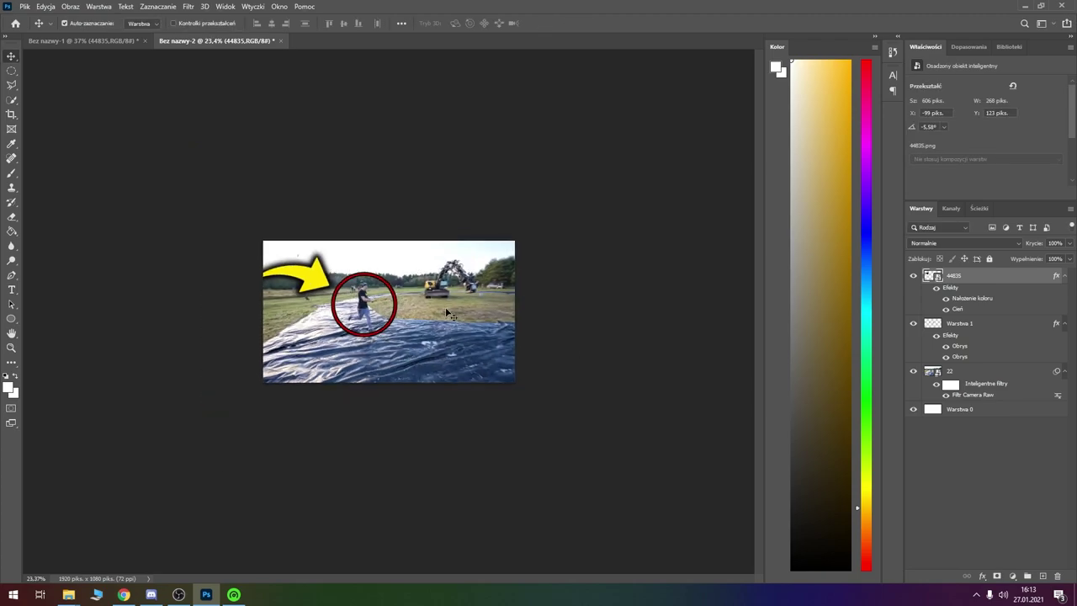
scroll(400, 325, "down", 3)
scroll(420, 368, "up", 2)
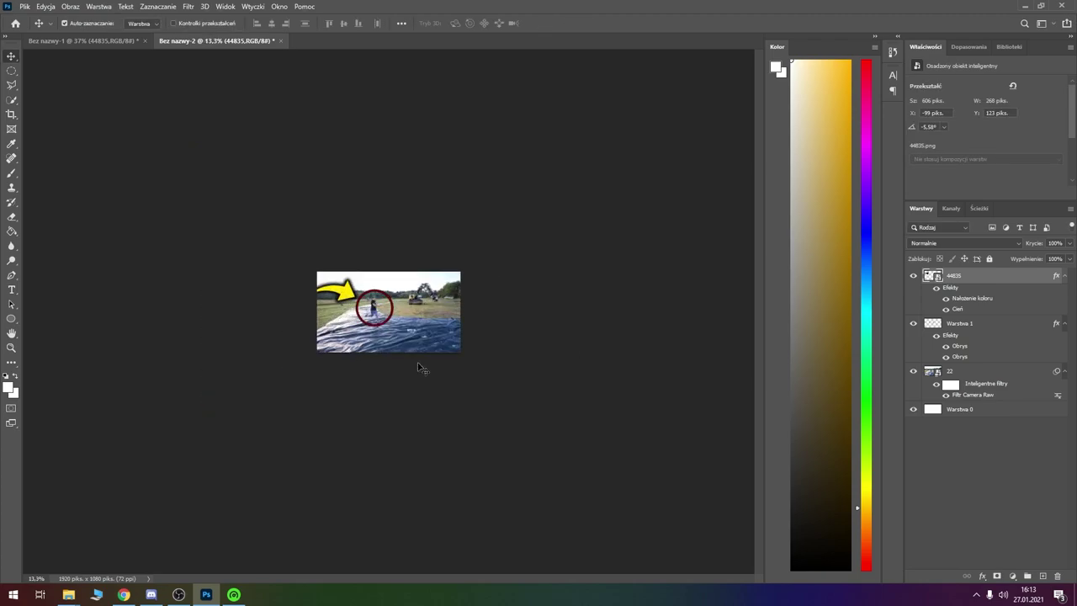
scroll(353, 309, "up", 2)
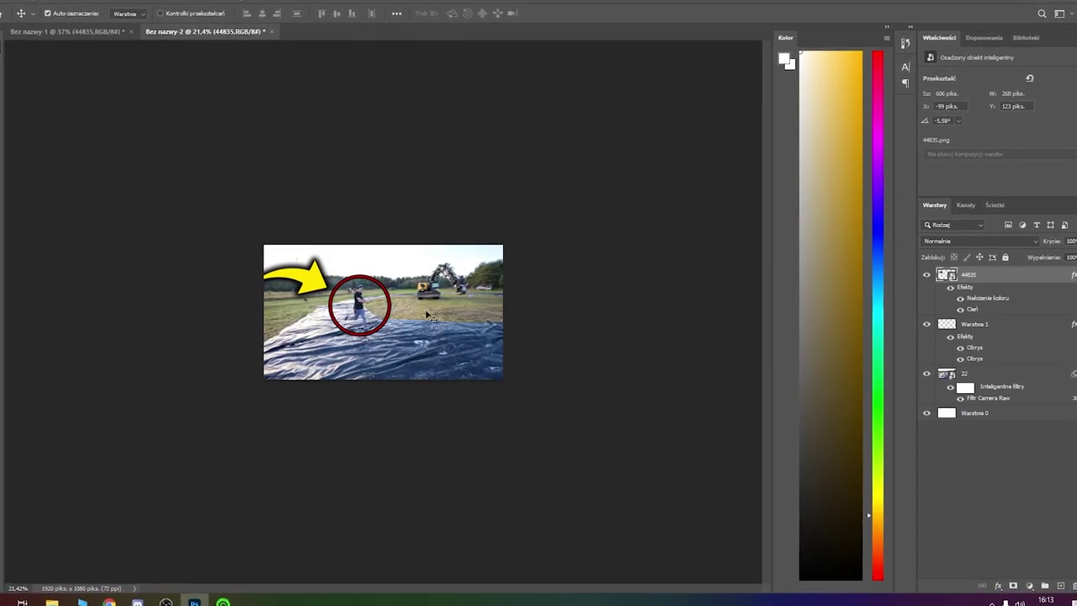
scroll(425, 308, "up", 2)
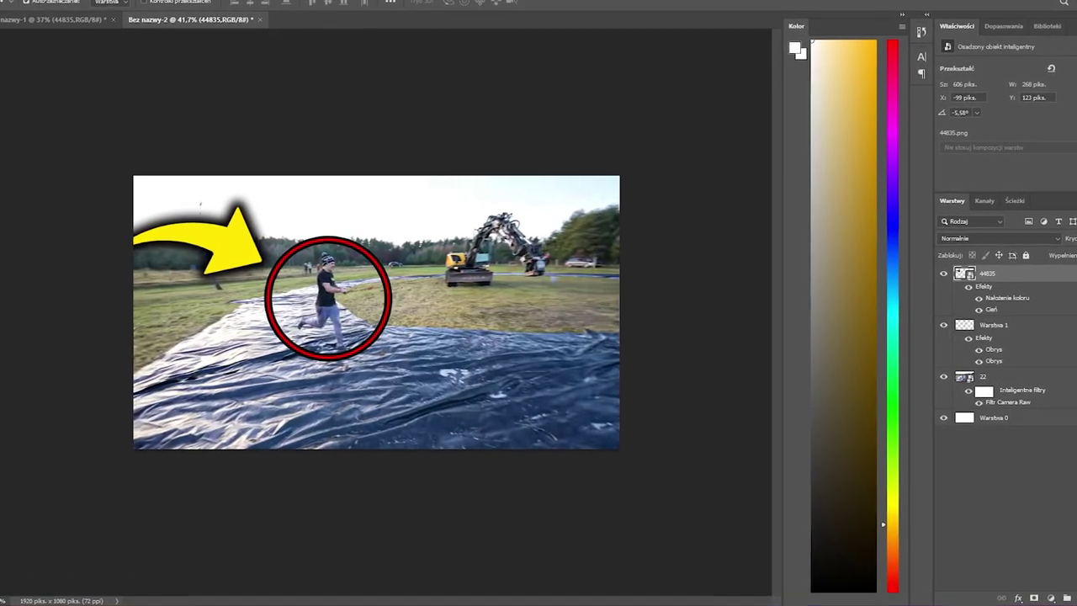